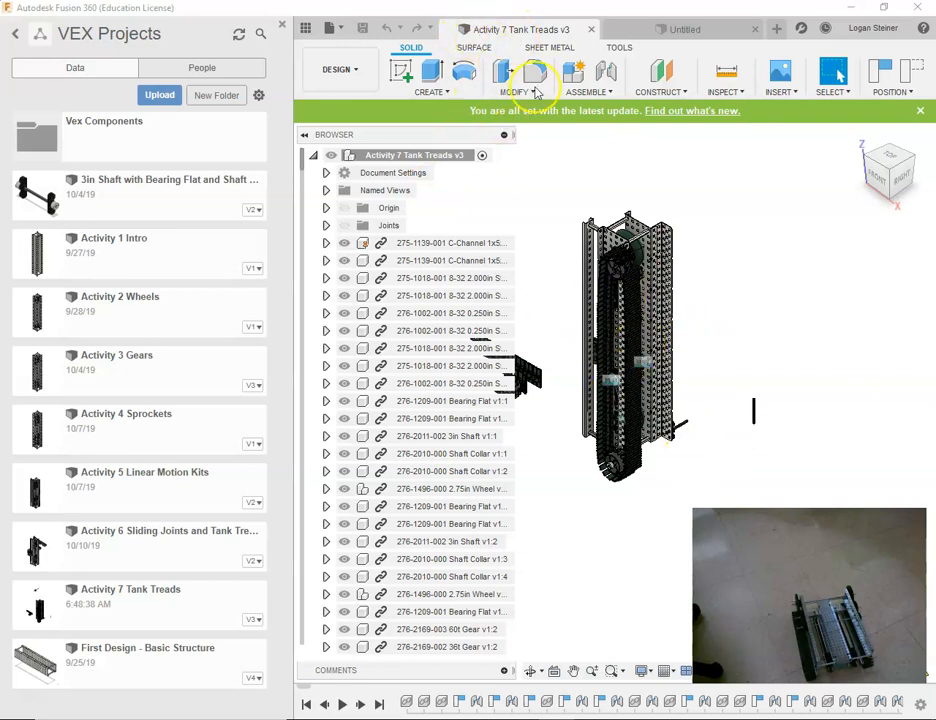
# - Close the Activity 7 Tank Treads design and save the untitled design as VEX Final Project in VEX Projects
pyautogui.moveTo(612, 350)
pyautogui.keyDown('shift'); pyautogui.mouseDown(button='middle')
pyautogui.moveTo(838, 75)
pyautogui.moveTo(678, 392)
pyautogui.moveTo(581, 407)
pyautogui.moveTo(648, 351)
pyautogui.moveTo(643, 357)
pyautogui.mouseUp(button='middle'); pyautogui.keyUp('shift')
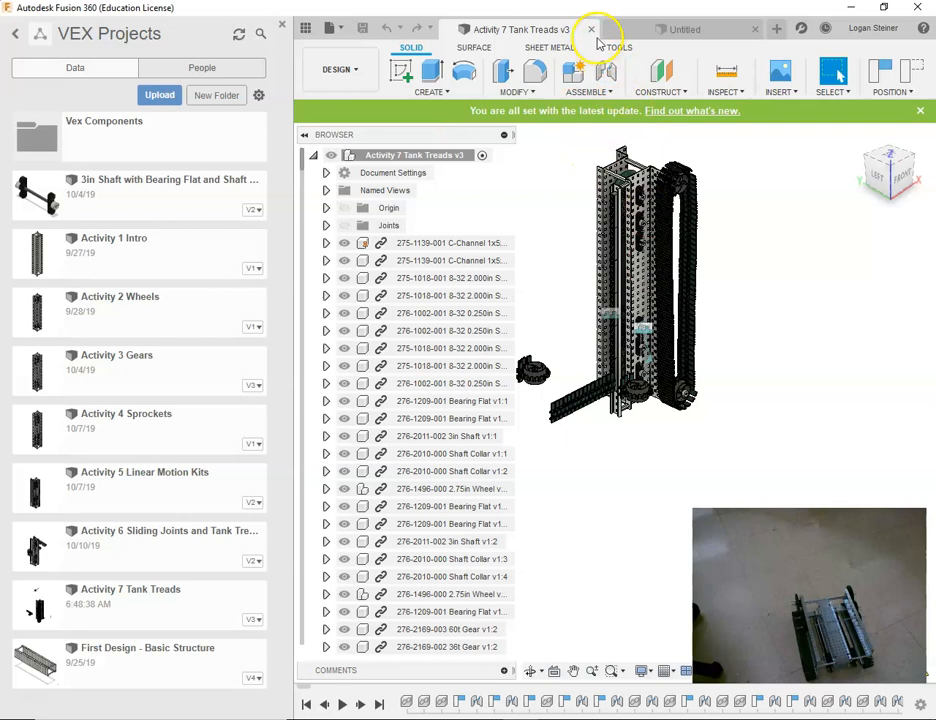
pyautogui.click(591, 29)
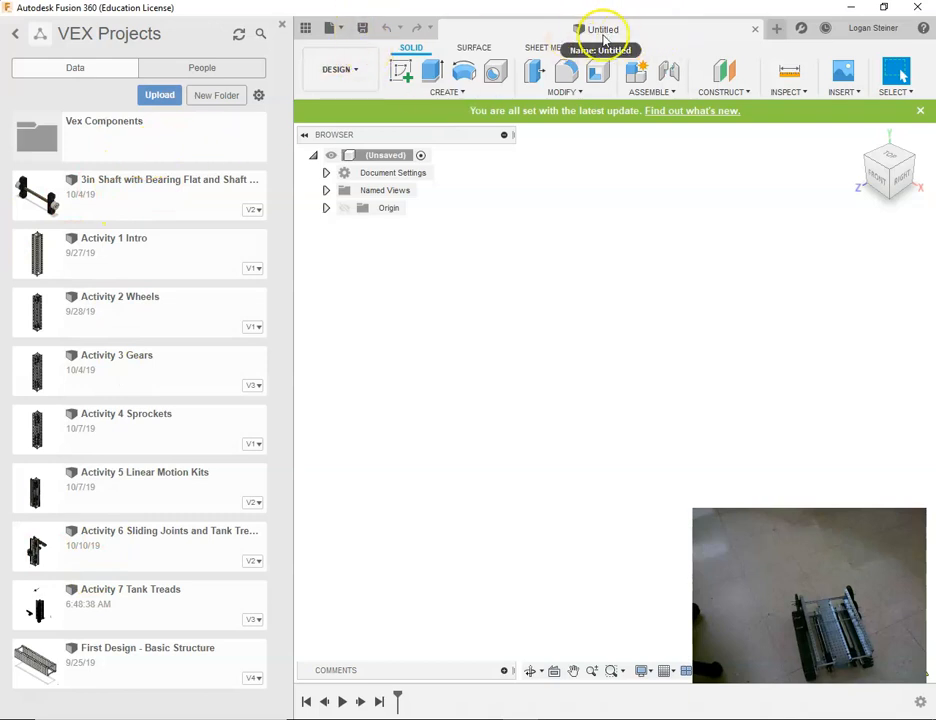
pyautogui.click(363, 28)
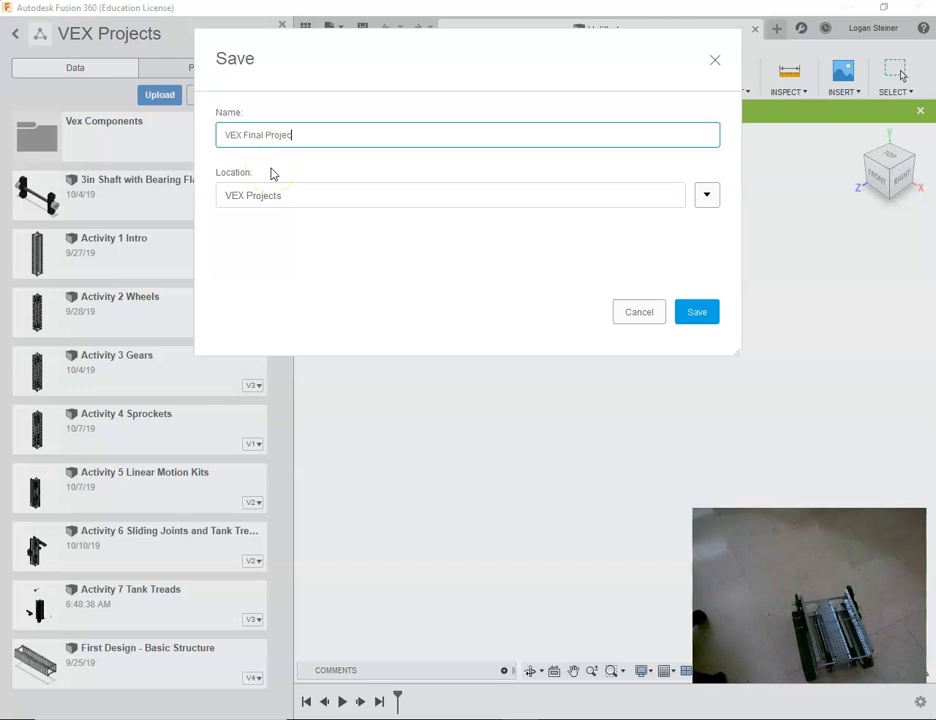
pyautogui.click(697, 312)
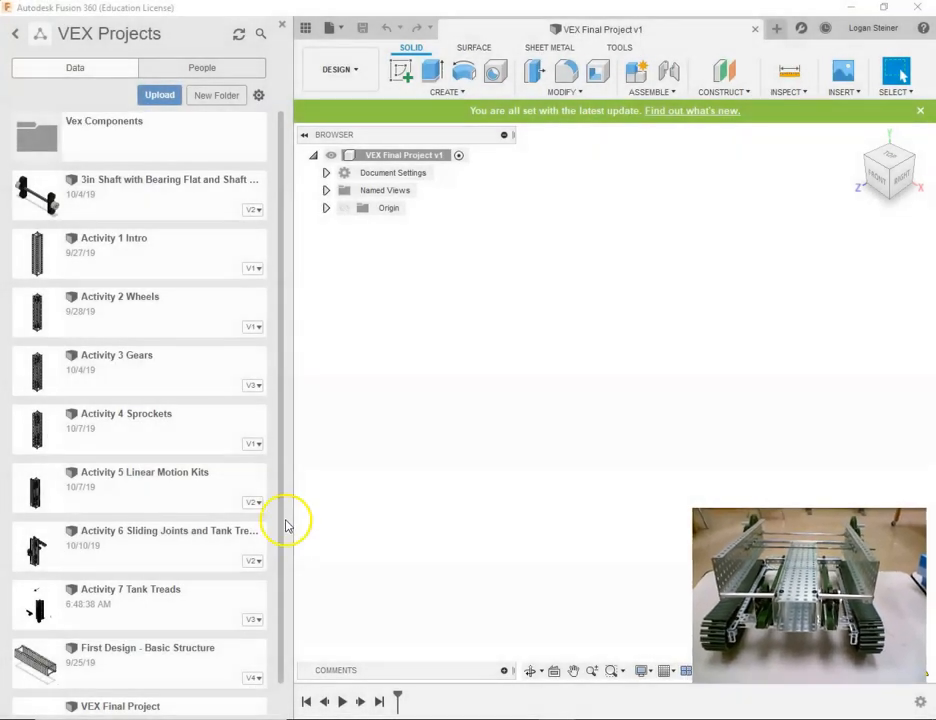
pyautogui.click(117, 124)
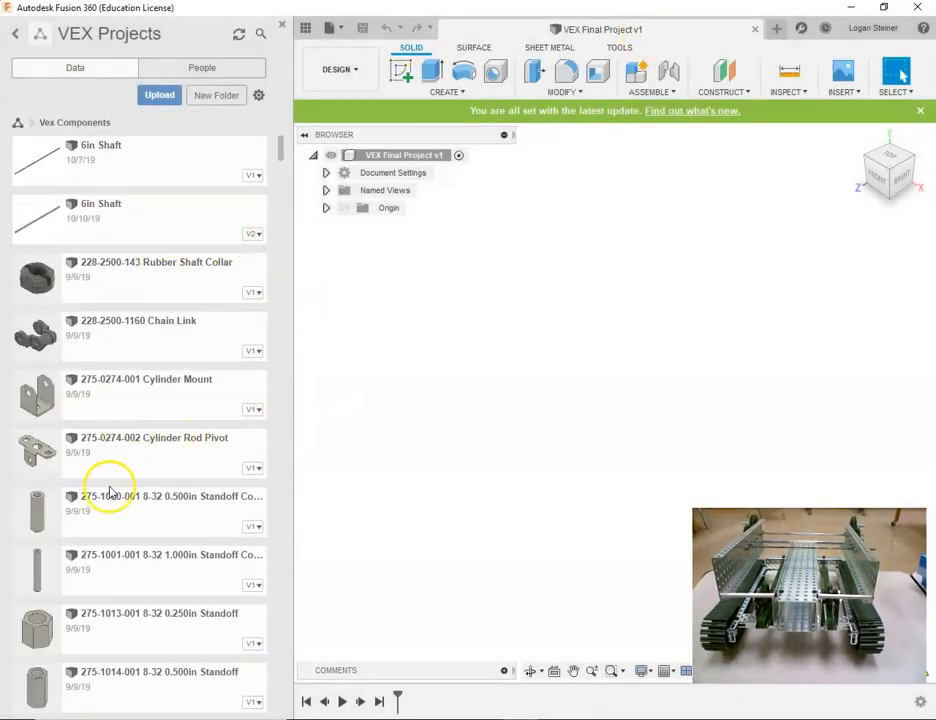
pyautogui.scroll(-5, 125, 472)
pyautogui.scroll(-3, 129, 462)
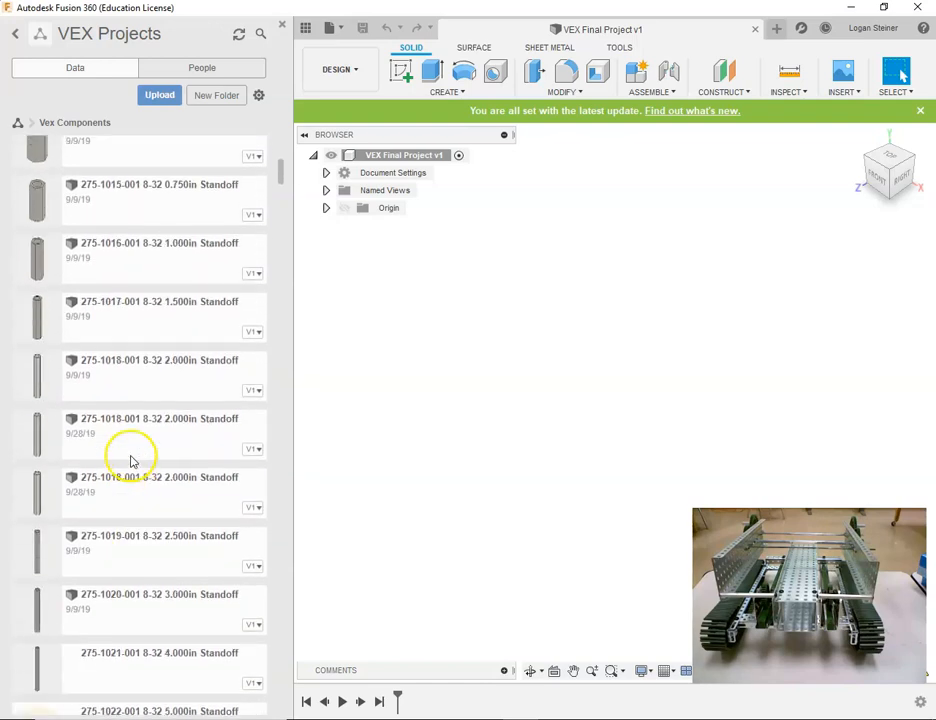
pyautogui.scroll(-3, 130, 470)
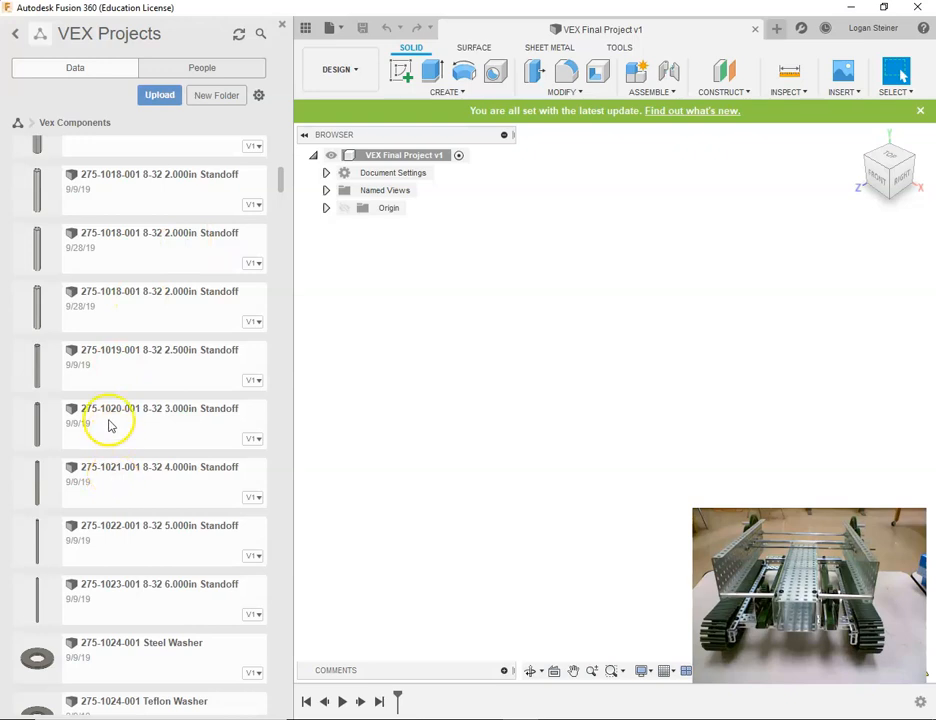
pyautogui.scroll(3, 106, 420)
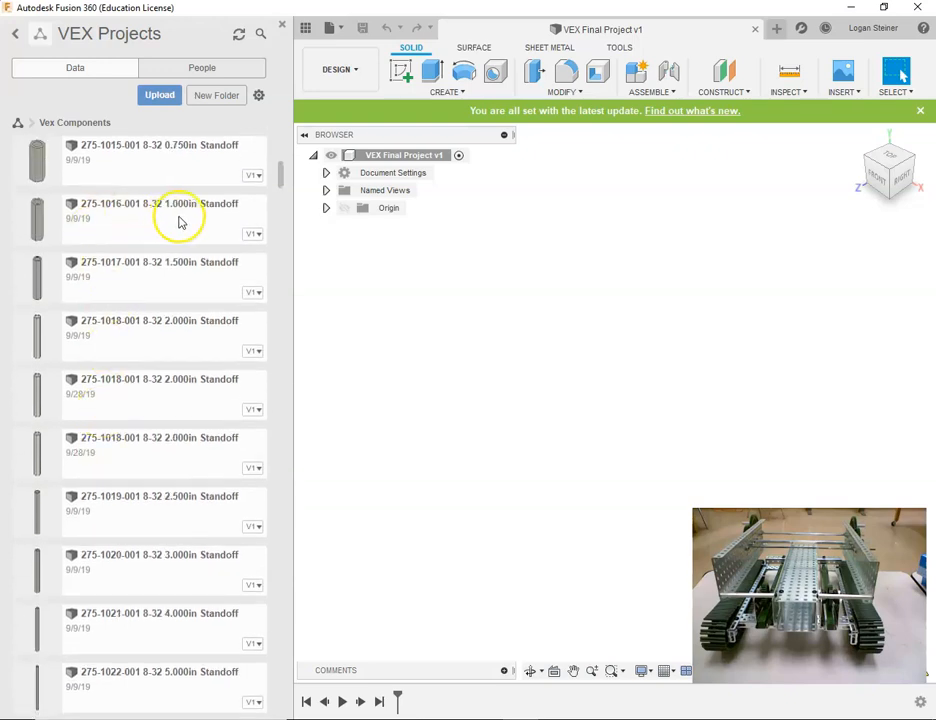
pyautogui.moveTo(163, 278); pyautogui.dragTo(366, 282)
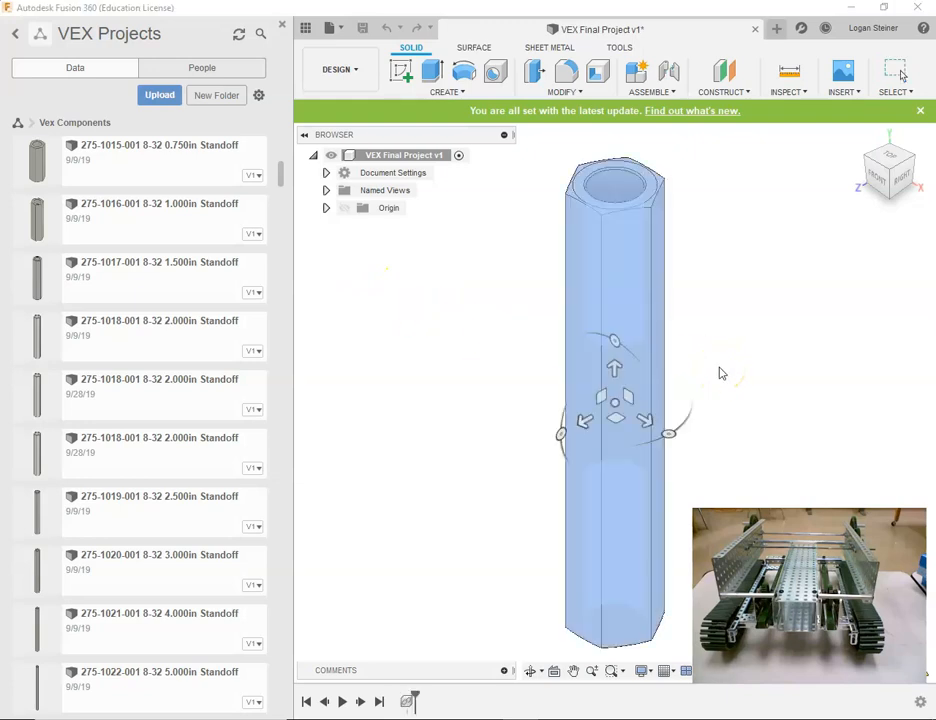
pyautogui.press('Return')
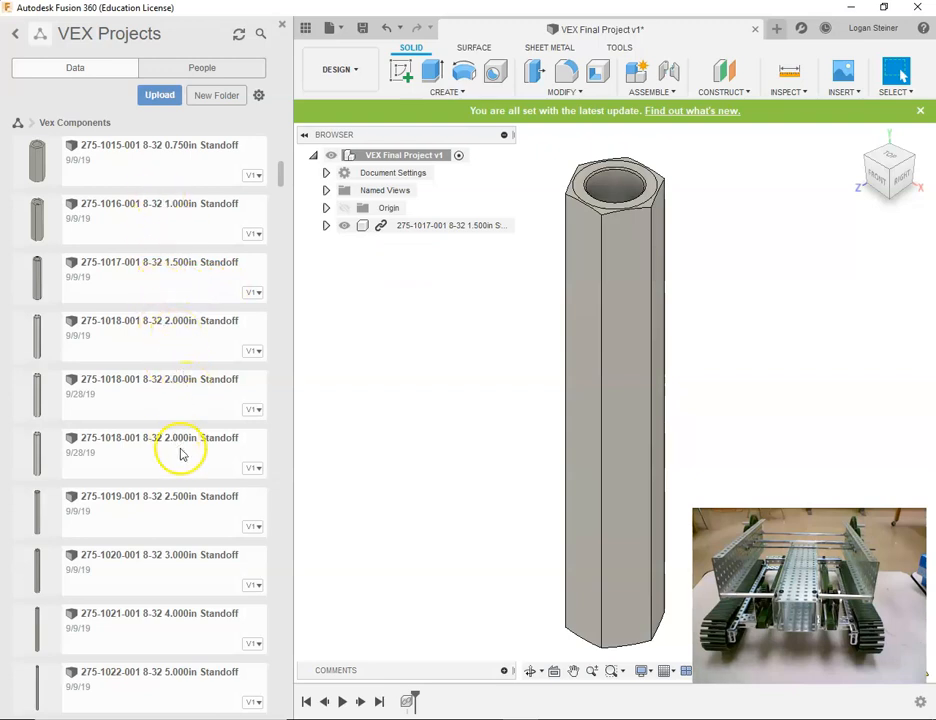
pyautogui.moveTo(171, 514); pyautogui.dragTo(461, 330)
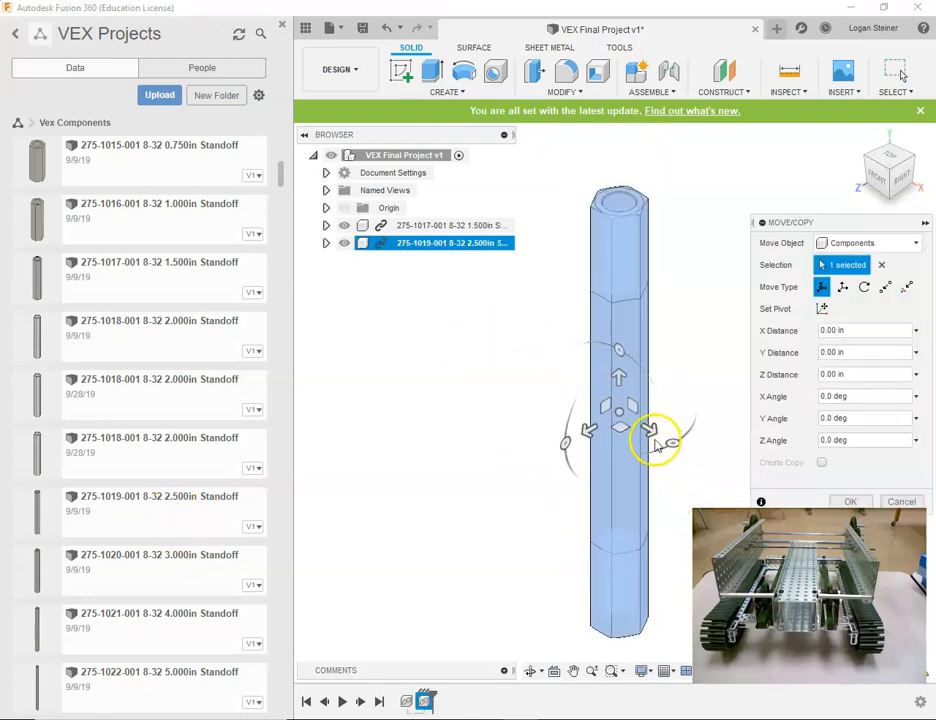
pyautogui.moveTo(650, 428); pyautogui.dragTo(568, 395)
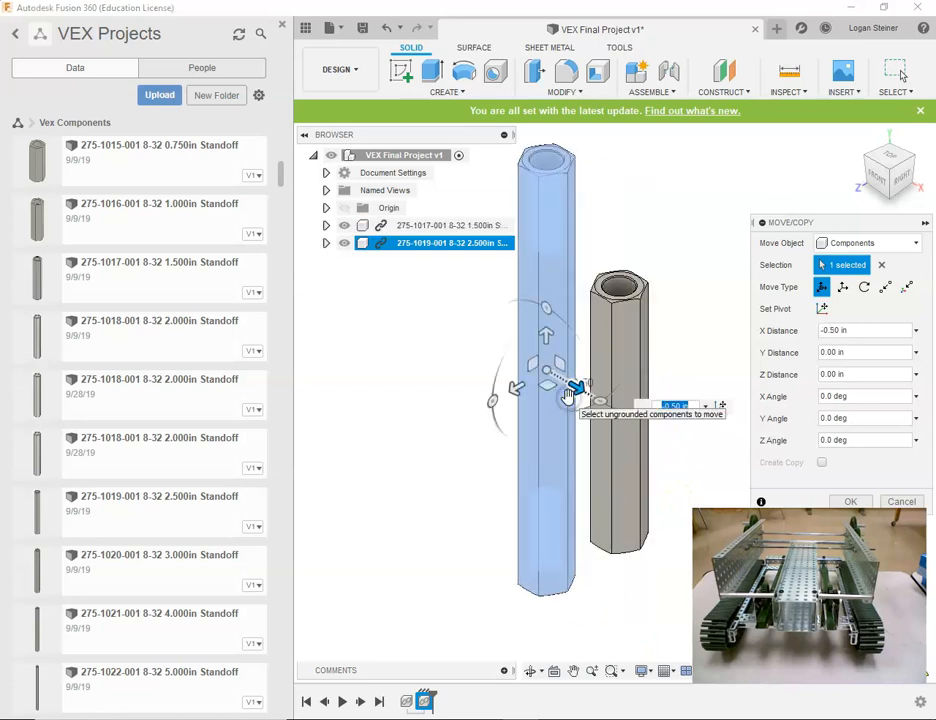
pyautogui.press('Return')
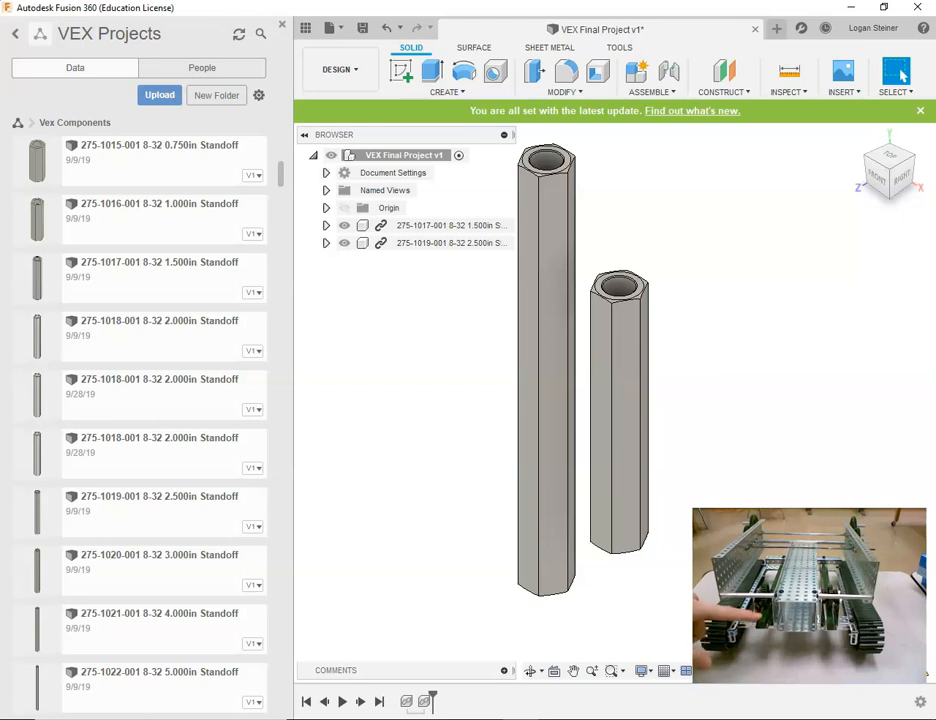
pyautogui.scroll(-4, 195, 478)
pyautogui.scroll(-9, 197, 482)
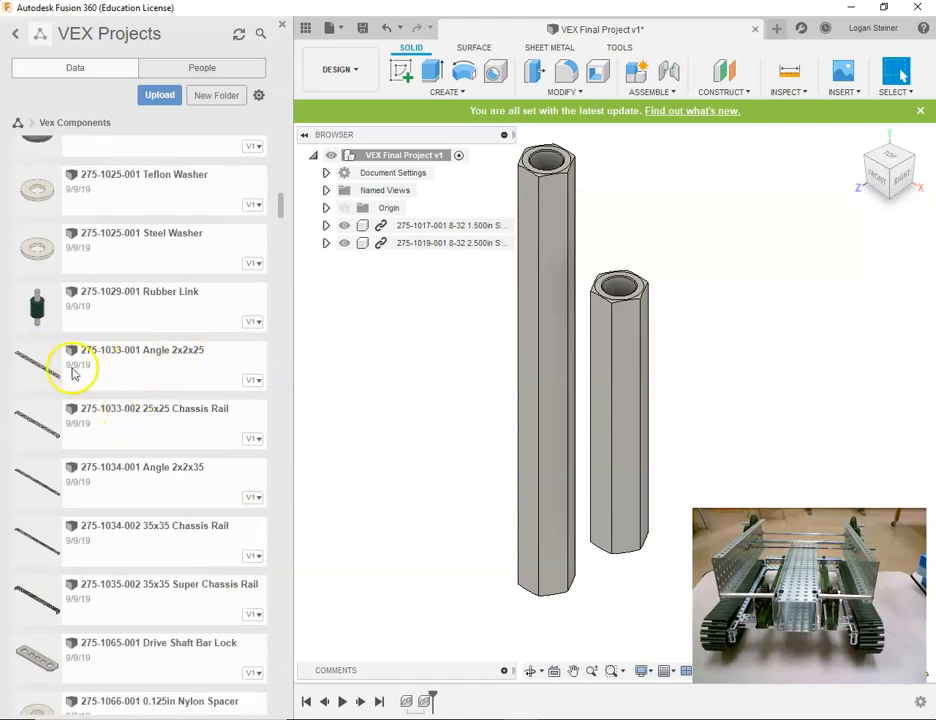
pyautogui.click(143, 360)
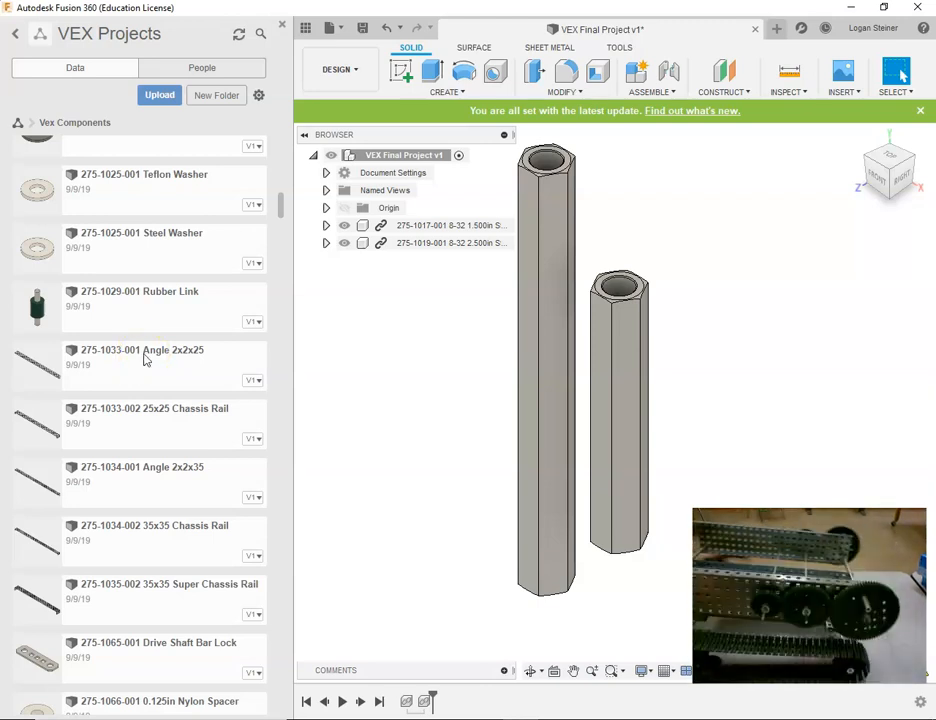
pyautogui.click(184, 377)
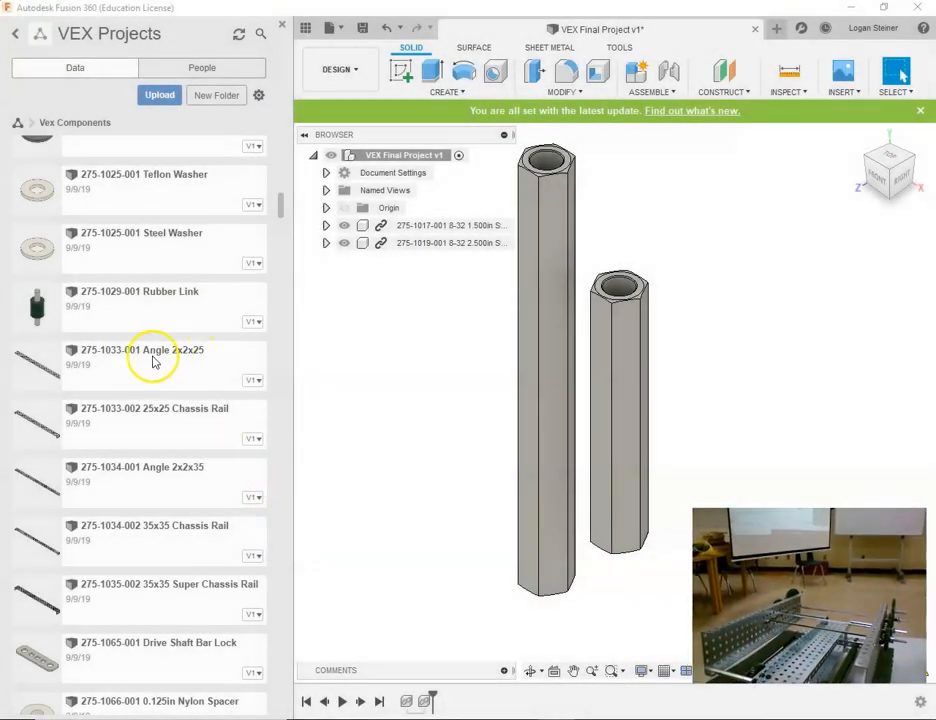
pyautogui.moveTo(153, 362); pyautogui.dragTo(342, 367)
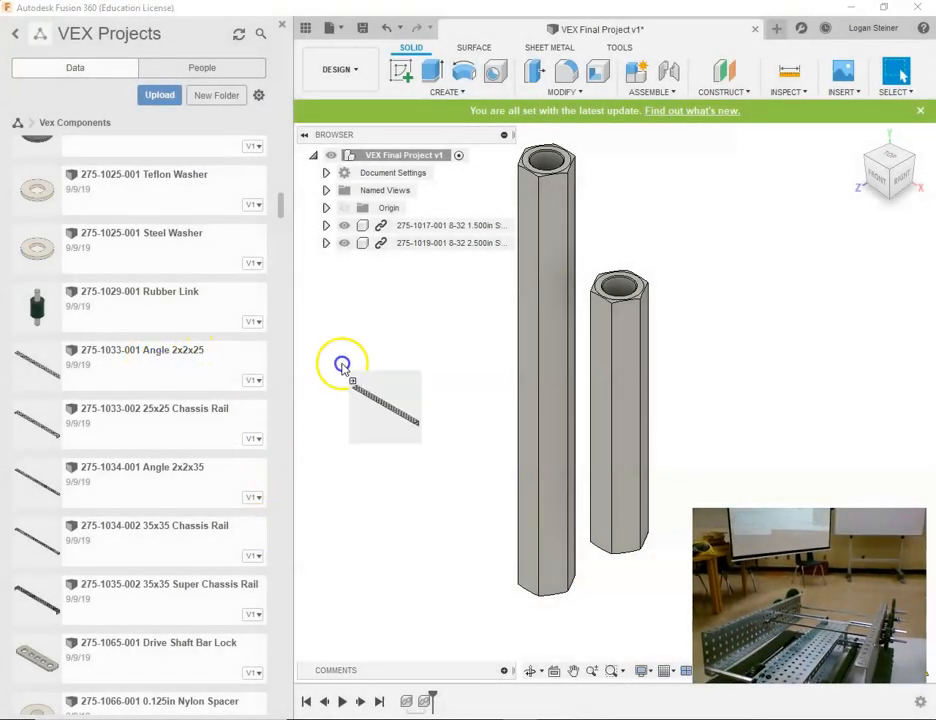
pyautogui.moveTo(369, 453); pyautogui.dragTo(464, 426)
pyautogui.scroll(-1, 551, 414)
pyautogui.moveTo(545, 410); pyautogui.dragTo(443, 405, button='middle')
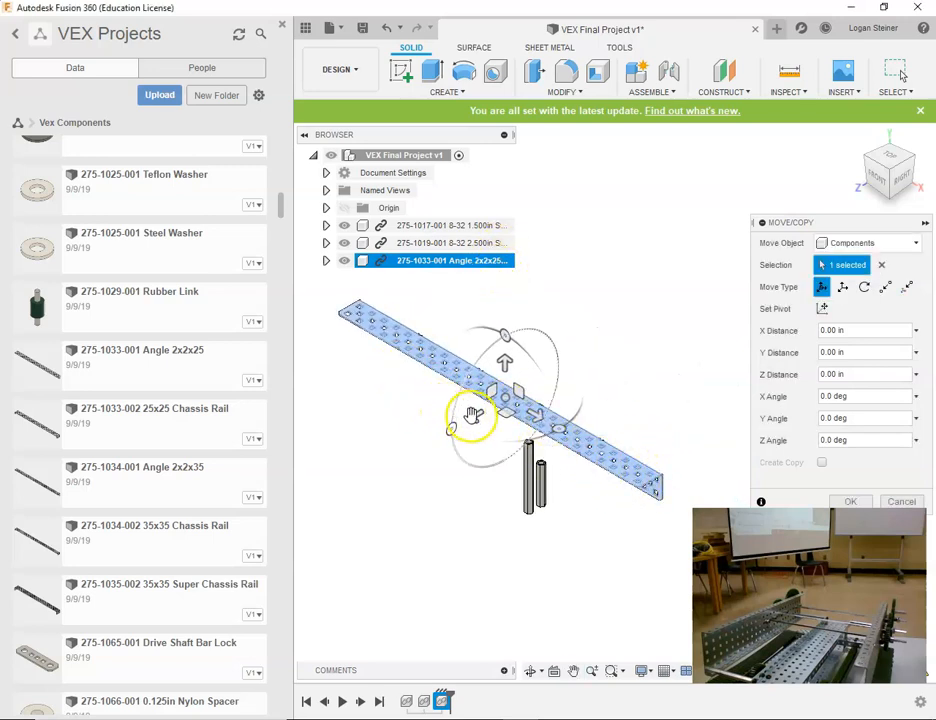
pyautogui.moveTo(473, 414); pyautogui.dragTo(424, 443)
pyautogui.click(850, 501)
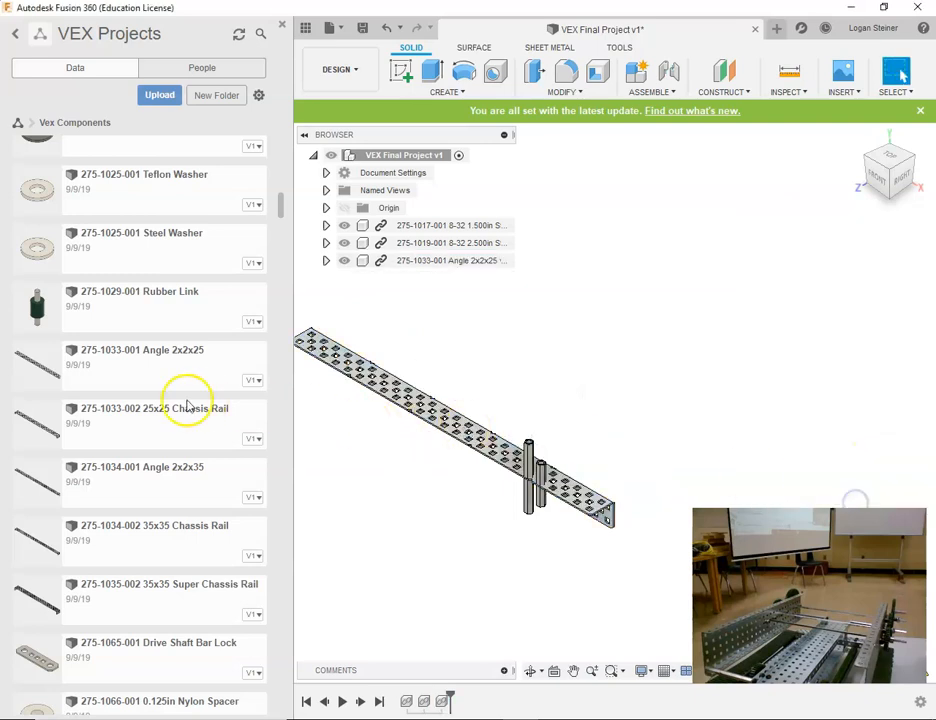
pyautogui.click(343, 401)
pyautogui.scroll(-5, 125, 500)
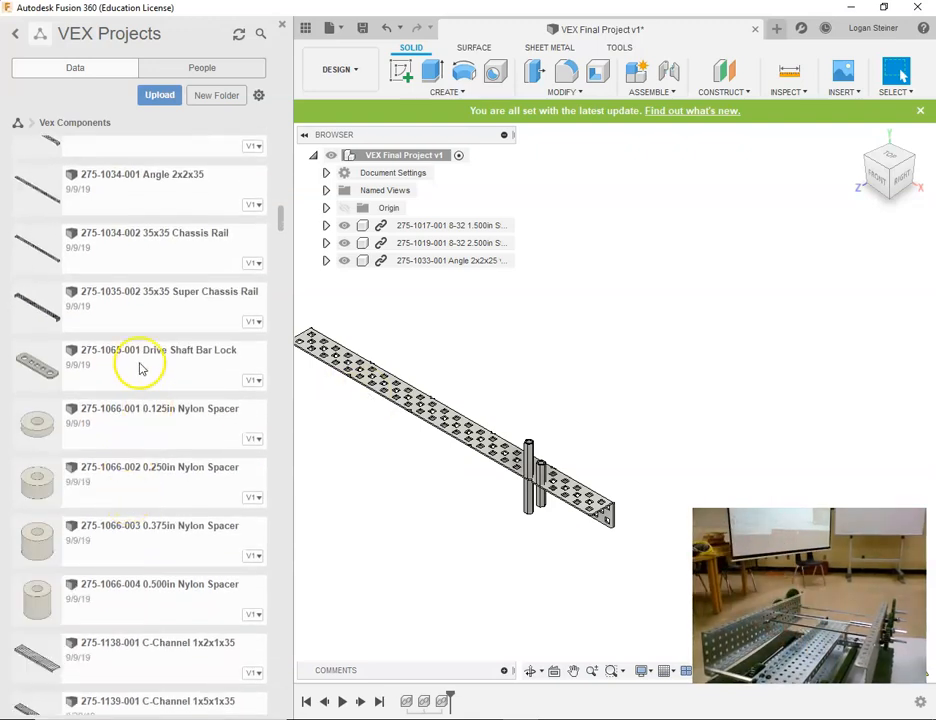
pyautogui.scroll(3, 160, 325)
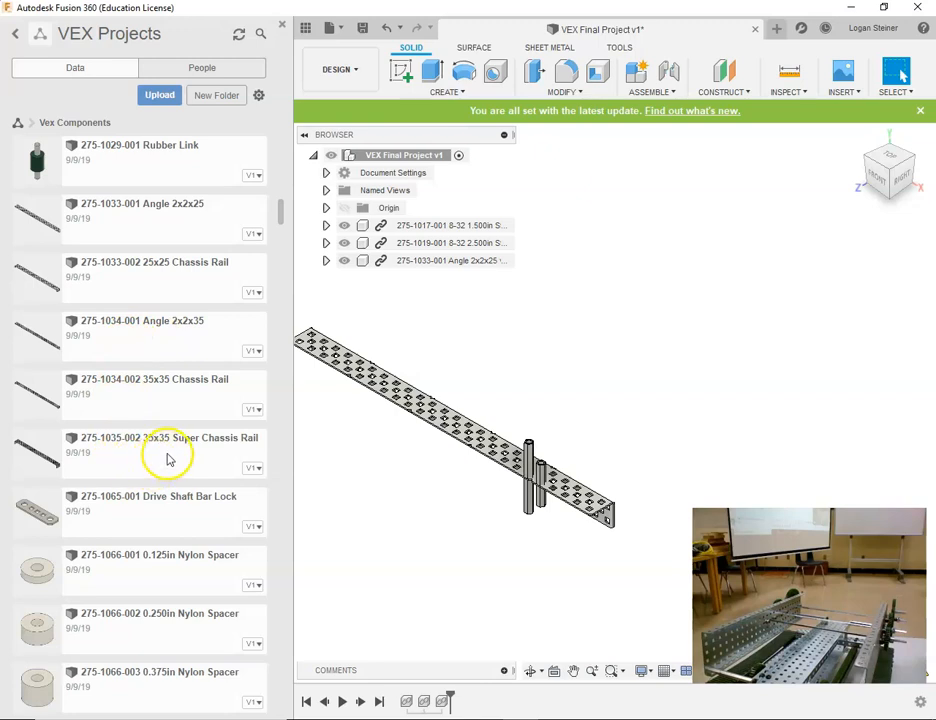
pyautogui.scroll(-2, 168, 459)
pyautogui.scroll(-5, 117, 392)
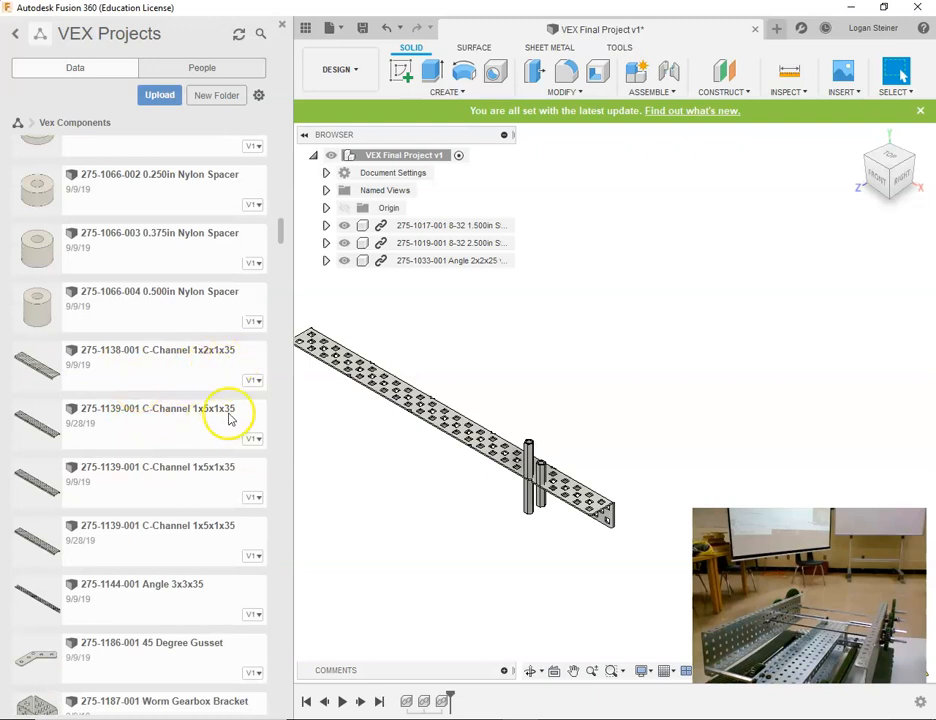
pyautogui.scroll(-3, 194, 549)
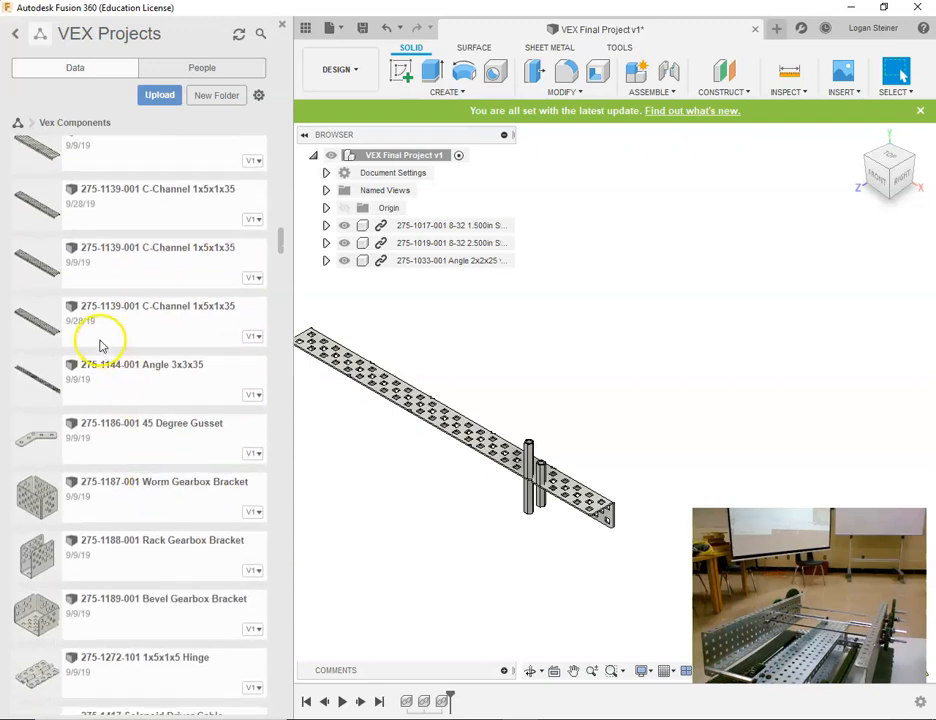
pyautogui.scroll(-4, 133, 338)
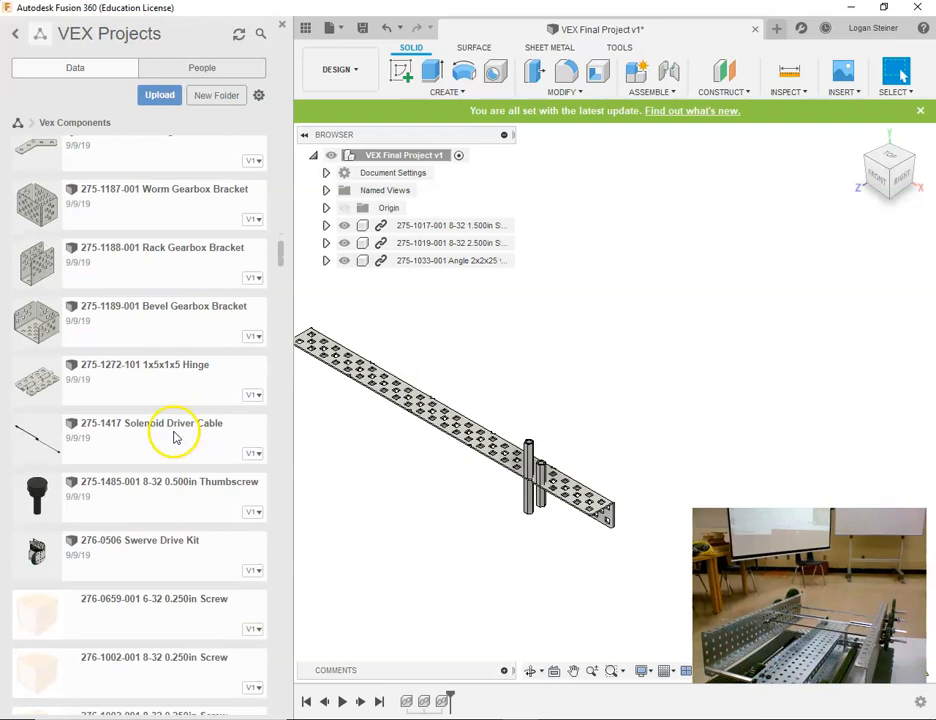
pyautogui.scroll(-1, 173, 436)
pyautogui.scroll(1, 75, 281)
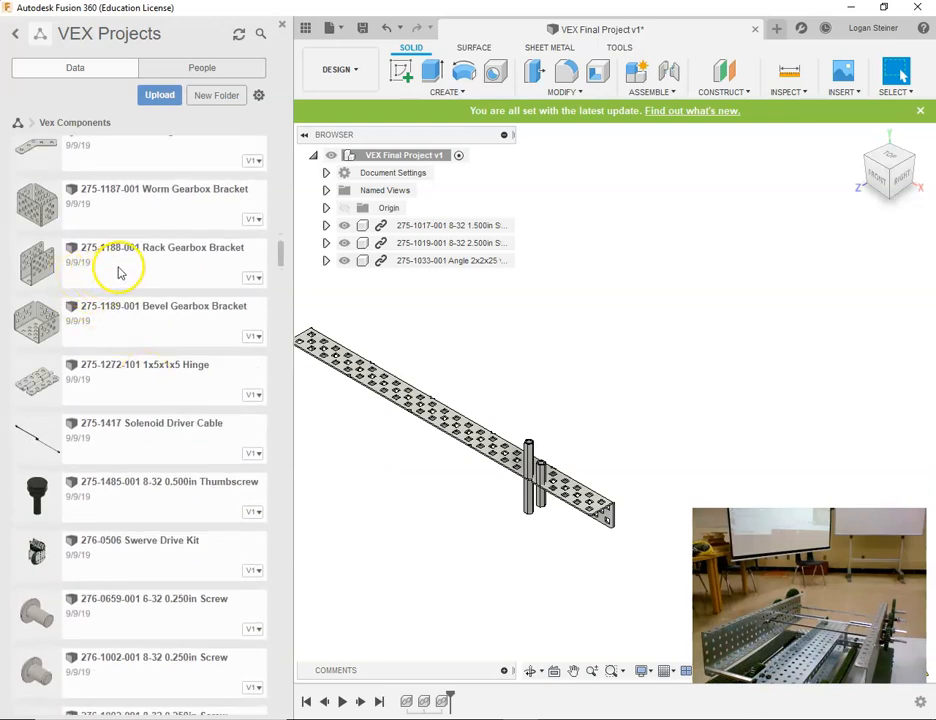
pyautogui.scroll(-5, 125, 392)
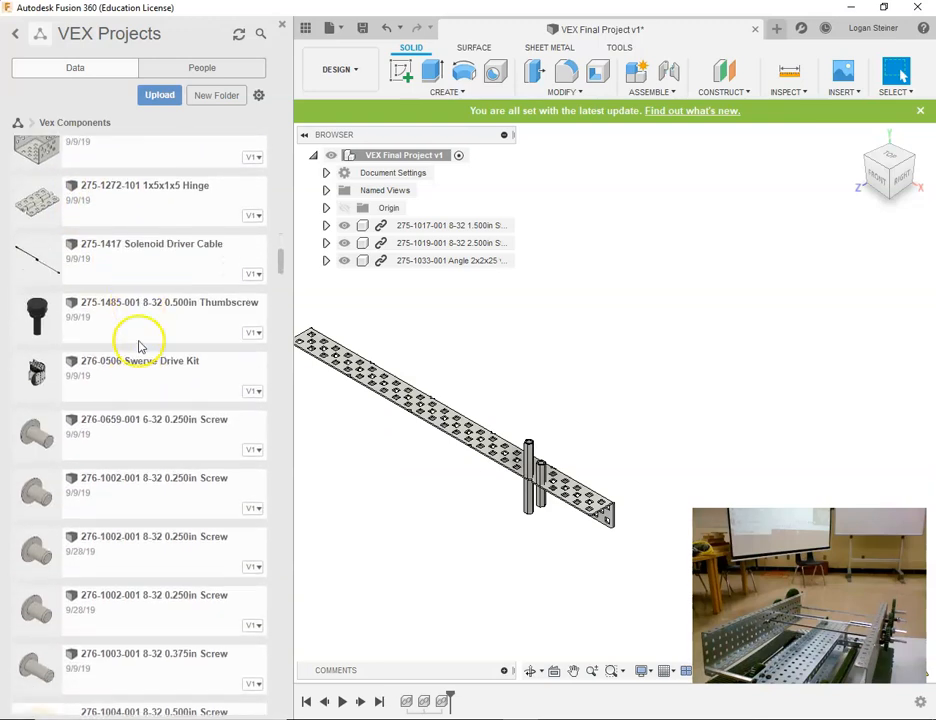
pyautogui.scroll(-10, 138, 378)
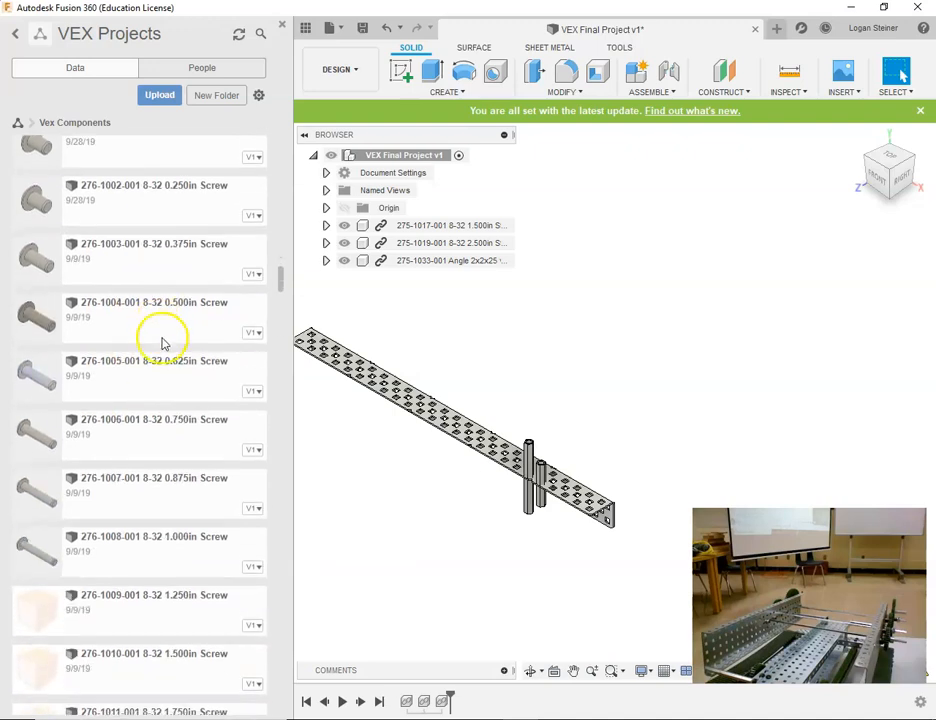
pyautogui.scroll(-5, 157, 390)
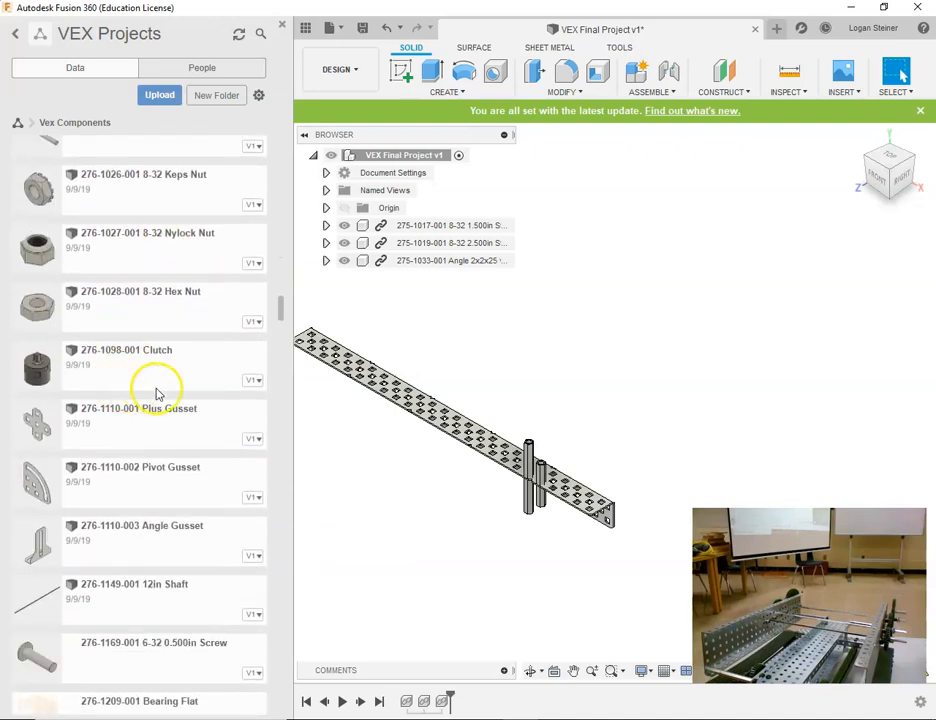
pyautogui.scroll(-3, 155, 330)
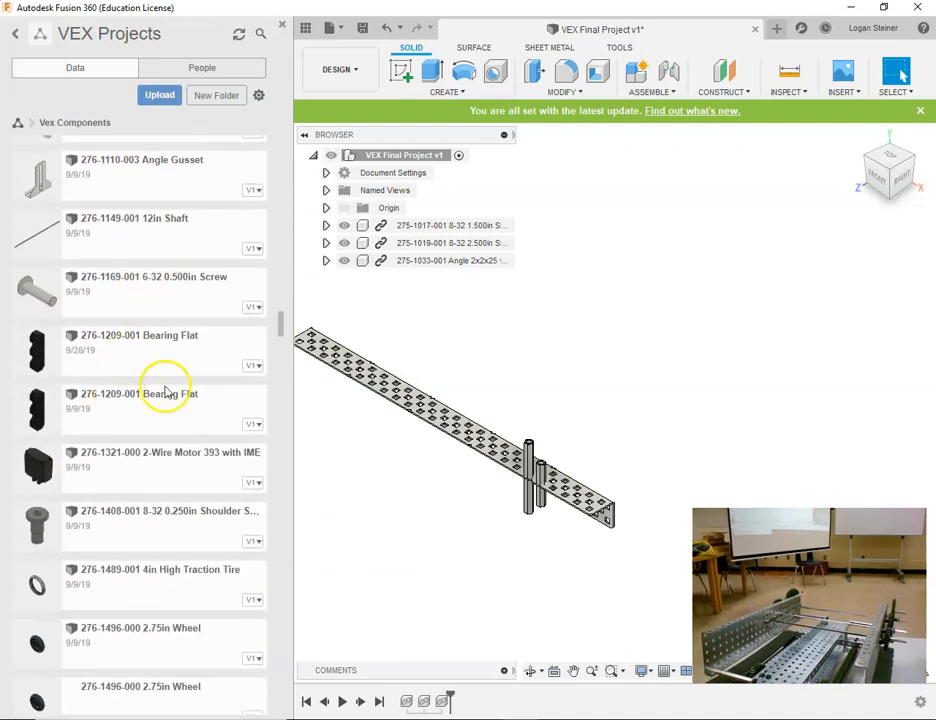
pyautogui.moveTo(150, 352); pyautogui.dragTo(482, 303)
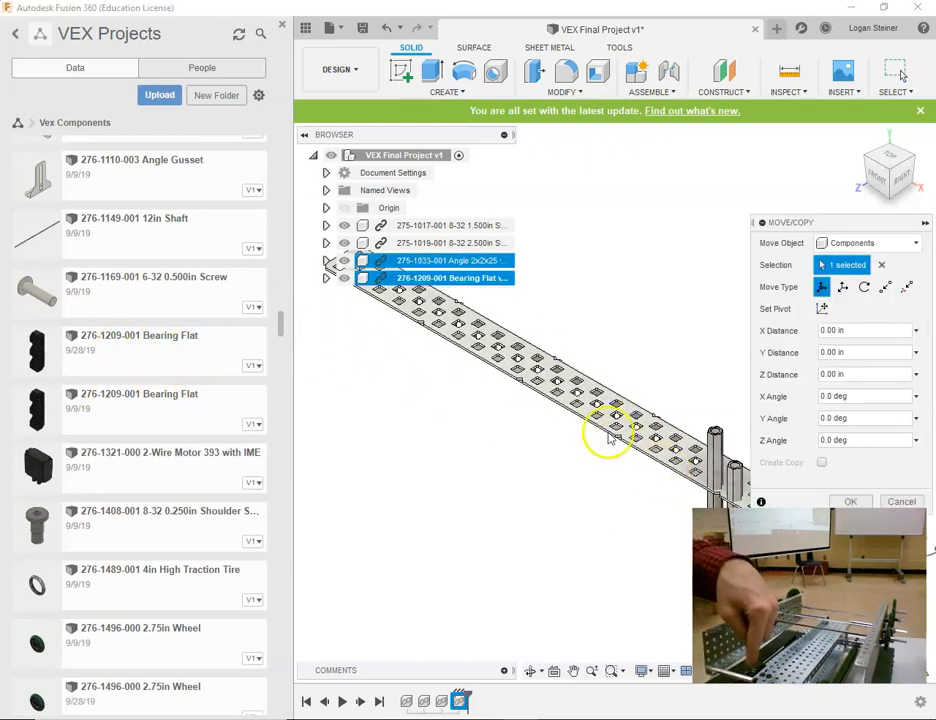
pyautogui.press('Escape')
pyautogui.click(440, 442)
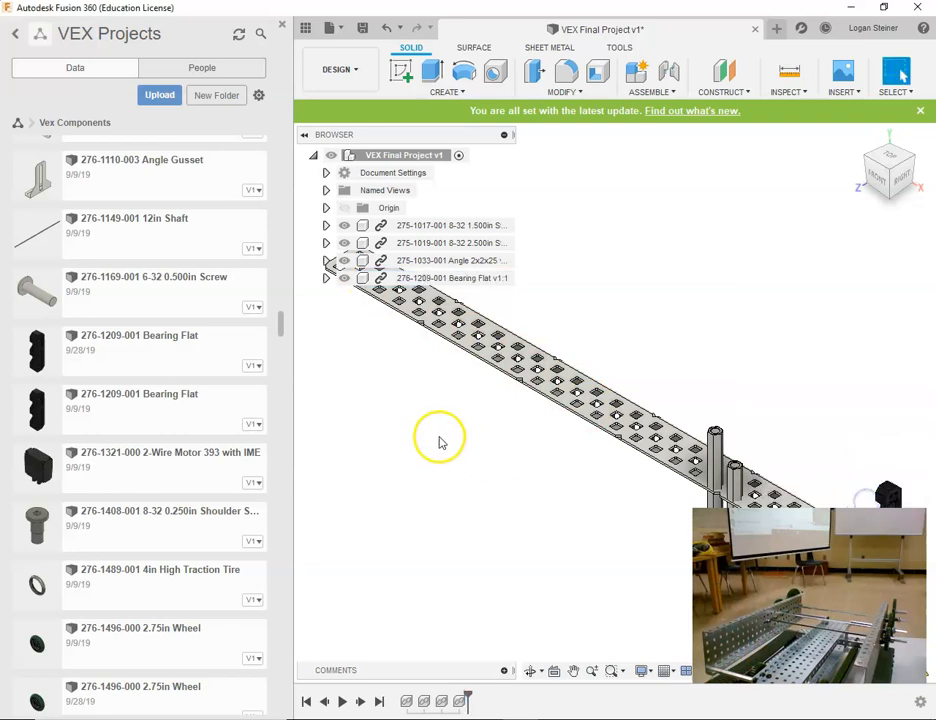
pyautogui.scroll(-4, 128, 484)
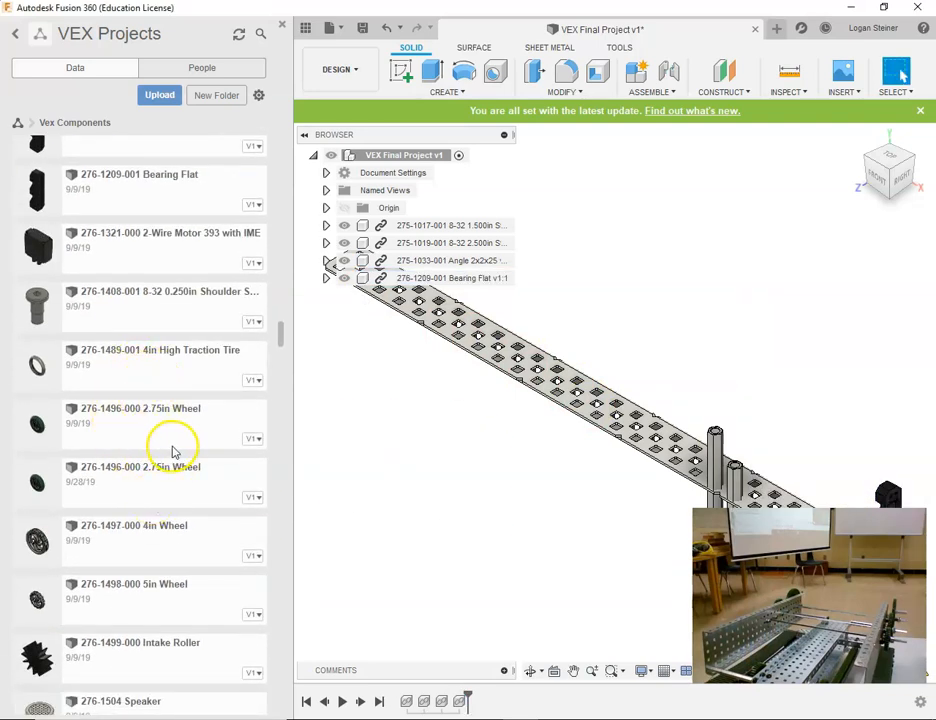
pyautogui.scroll(-5, 109, 551)
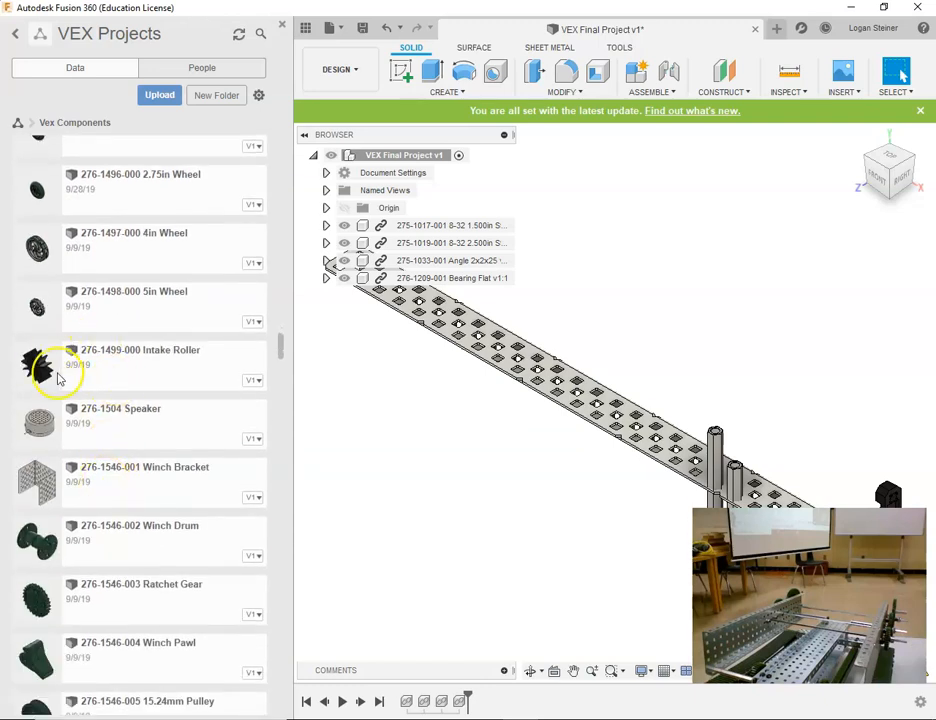
pyautogui.scroll(-4, 143, 401)
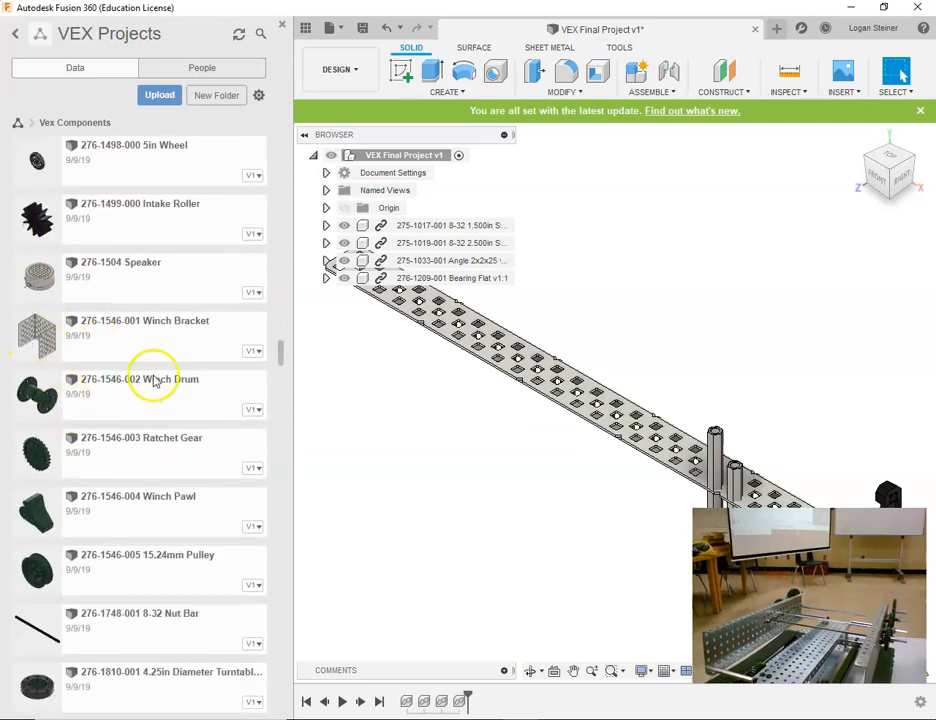
pyautogui.scroll(-5, 105, 372)
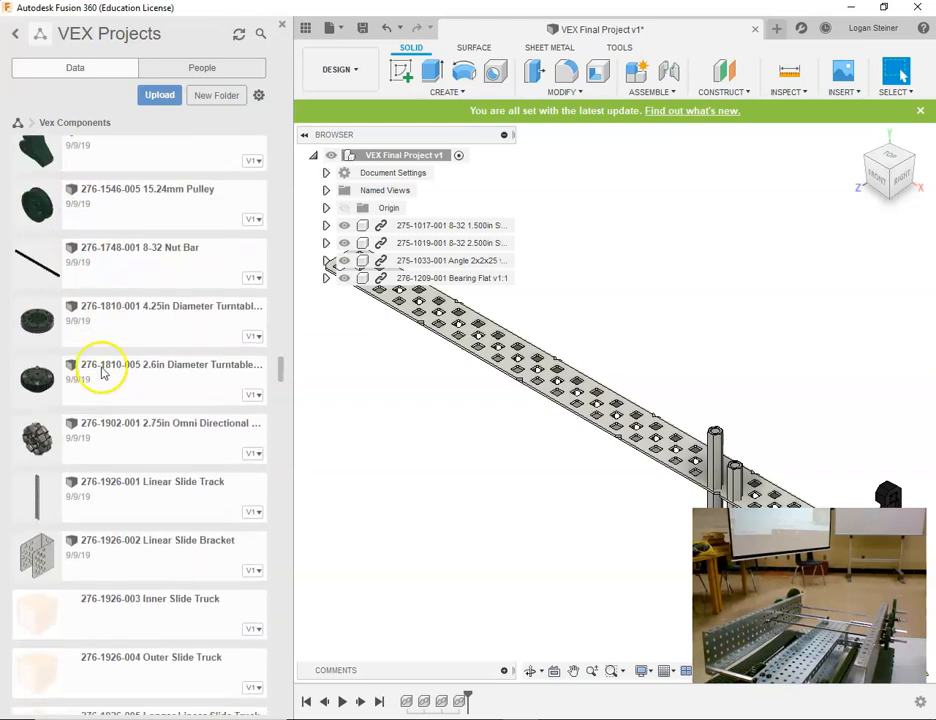
pyautogui.scroll(-2, 99, 374)
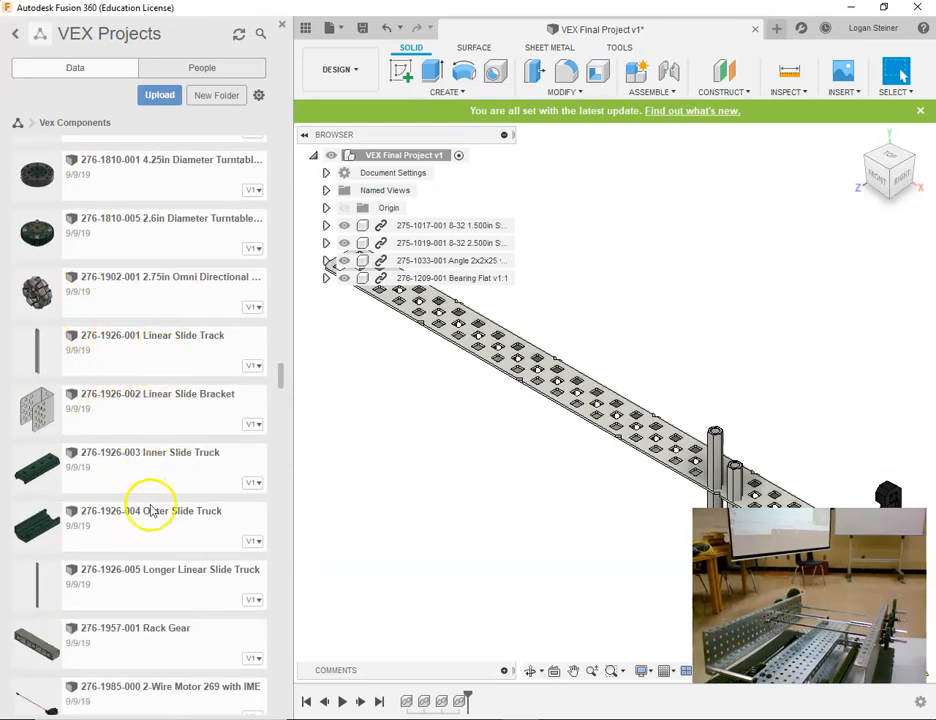
pyautogui.moveTo(148, 348); pyautogui.dragTo(440, 380)
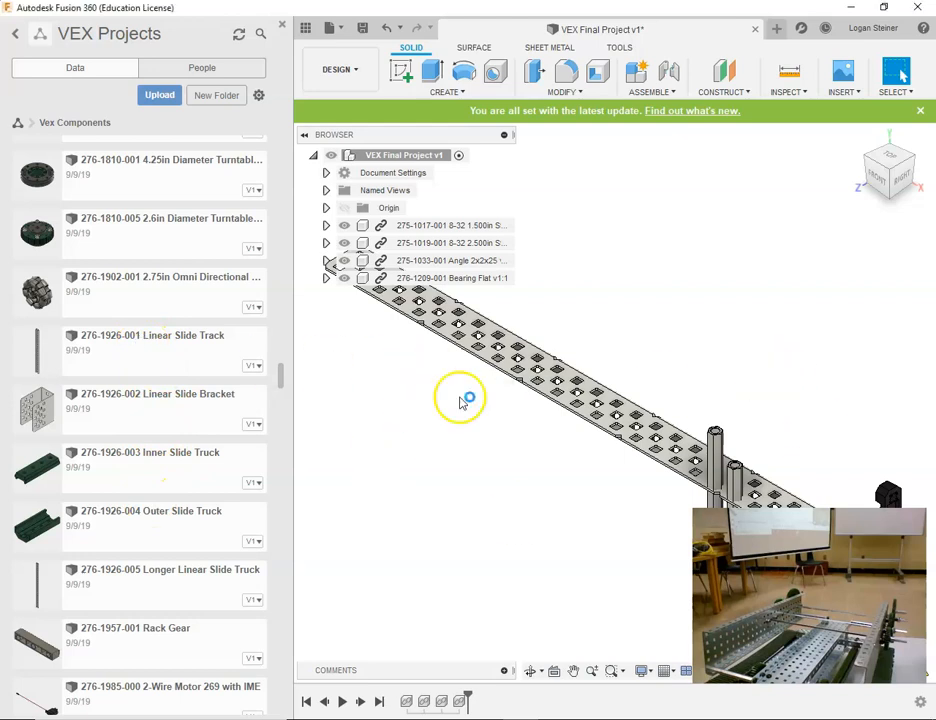
pyautogui.click(851, 502)
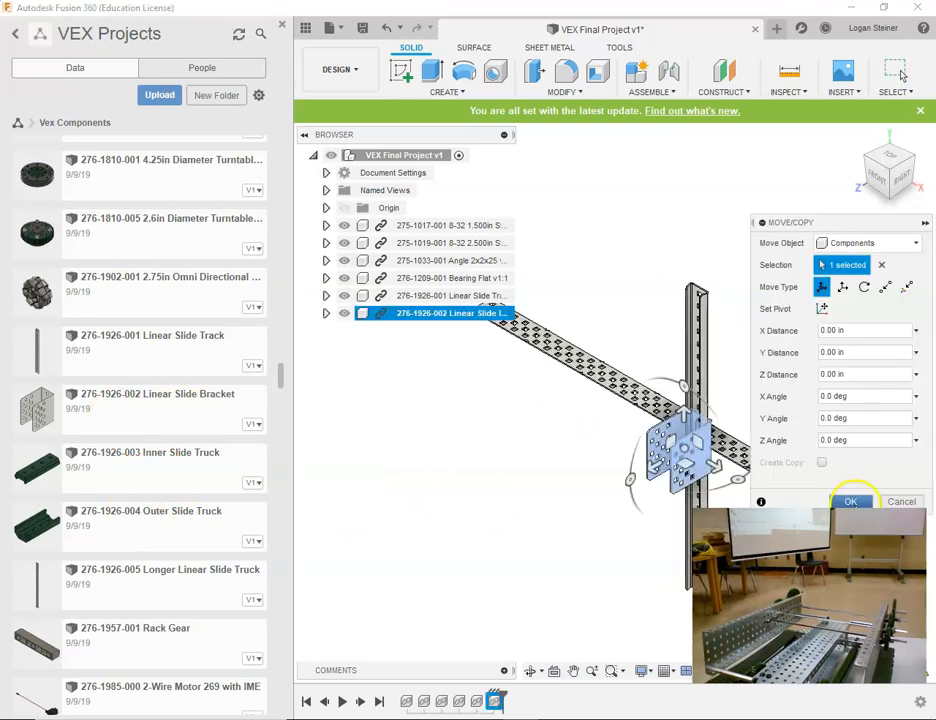
pyautogui.click(851, 502)
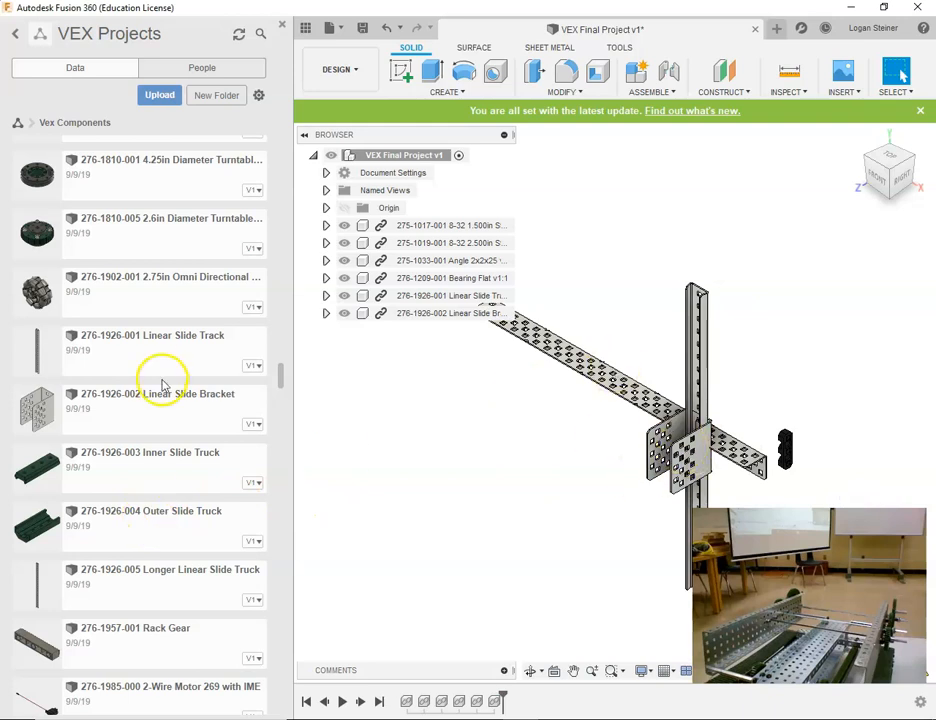
pyautogui.moveTo(116, 529); pyautogui.dragTo(537, 451)
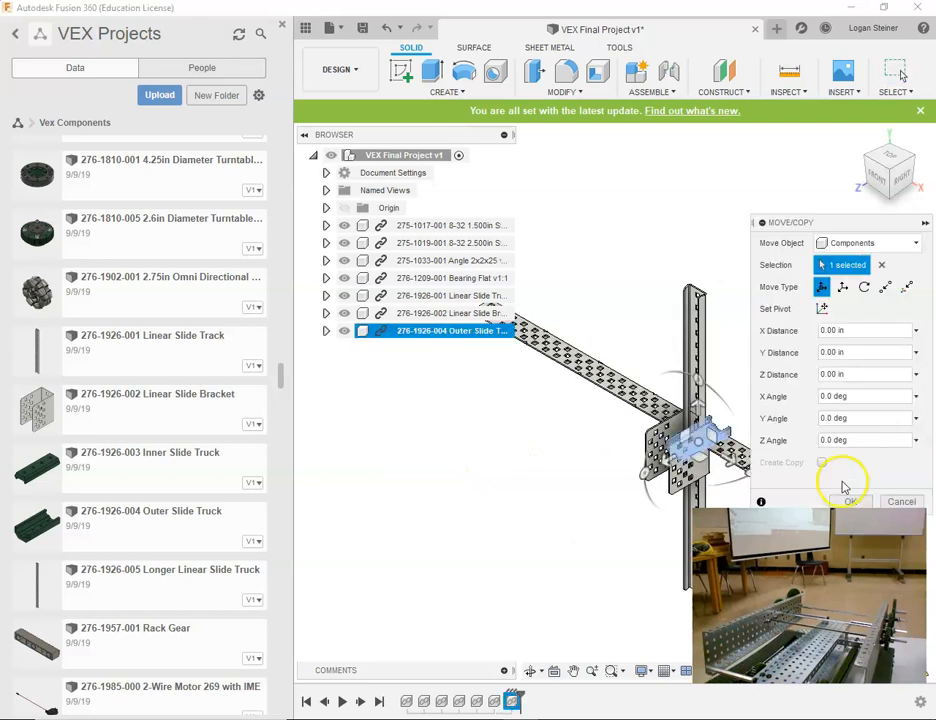
pyautogui.click(843, 556)
pyautogui.click(412, 376)
pyautogui.scroll(-1, 138, 572)
pyautogui.scroll(-3, 135, 540)
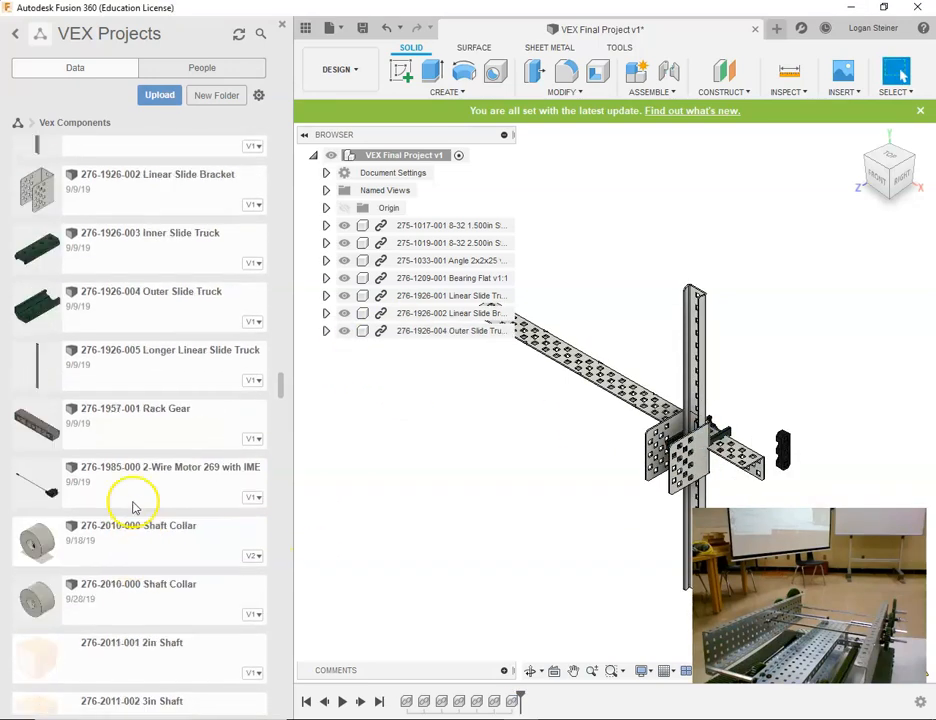
pyautogui.moveTo(105, 418); pyautogui.dragTo(441, 443)
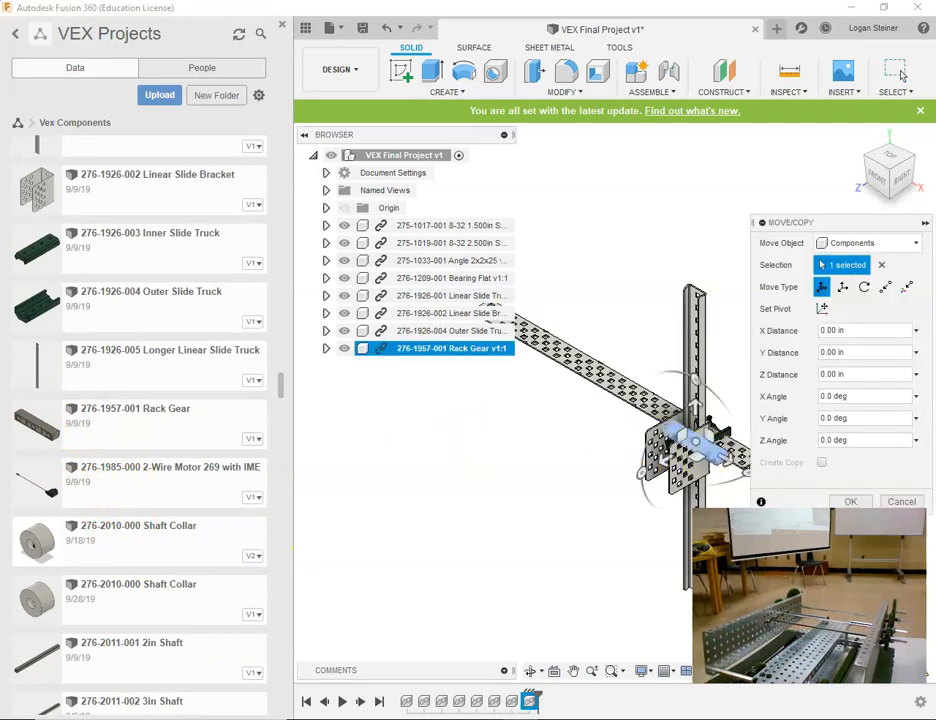
pyautogui.click(847, 504)
# - Move the linear slide track upward so it stands mostly above the bracket and the other parts
pyautogui.moveTo(695, 462); pyautogui.dragTo(618, 359)
pyautogui.scroll(-1, 616, 361)
pyautogui.moveTo(615, 361); pyautogui.dragTo(635, 420, button='middle')
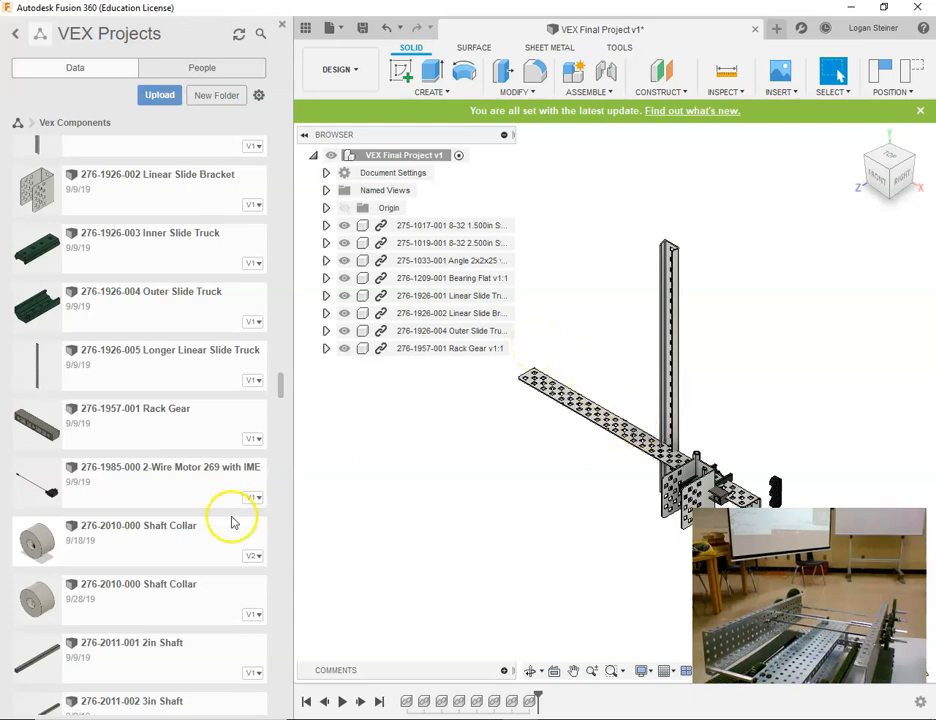
pyautogui.scroll(-5, 157, 470)
pyautogui.scroll(-2, 141, 481)
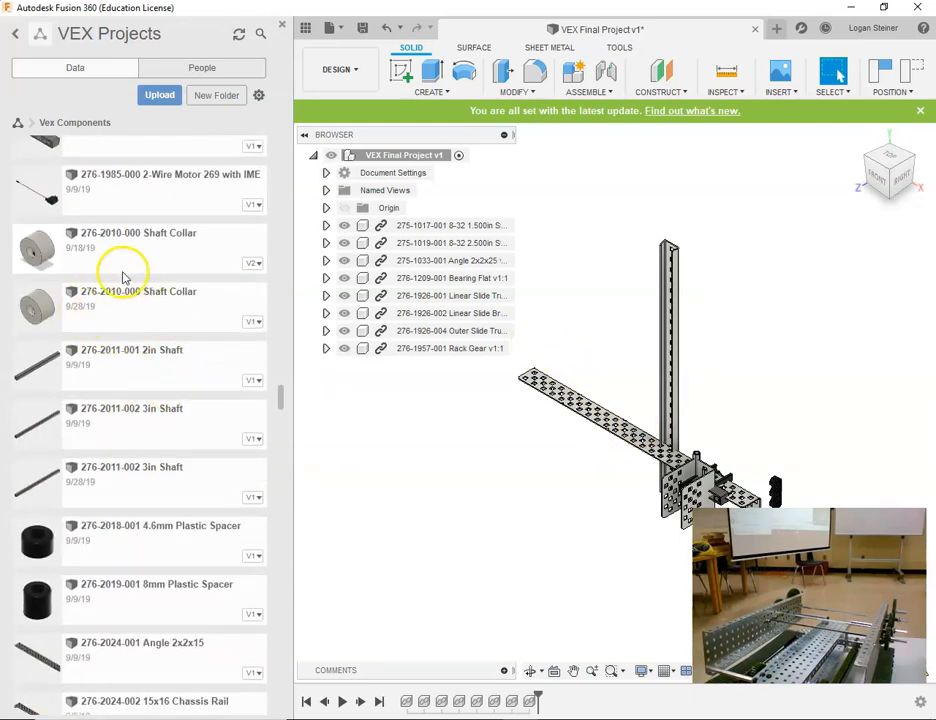
pyautogui.moveTo(138, 254); pyautogui.dragTo(413, 425)
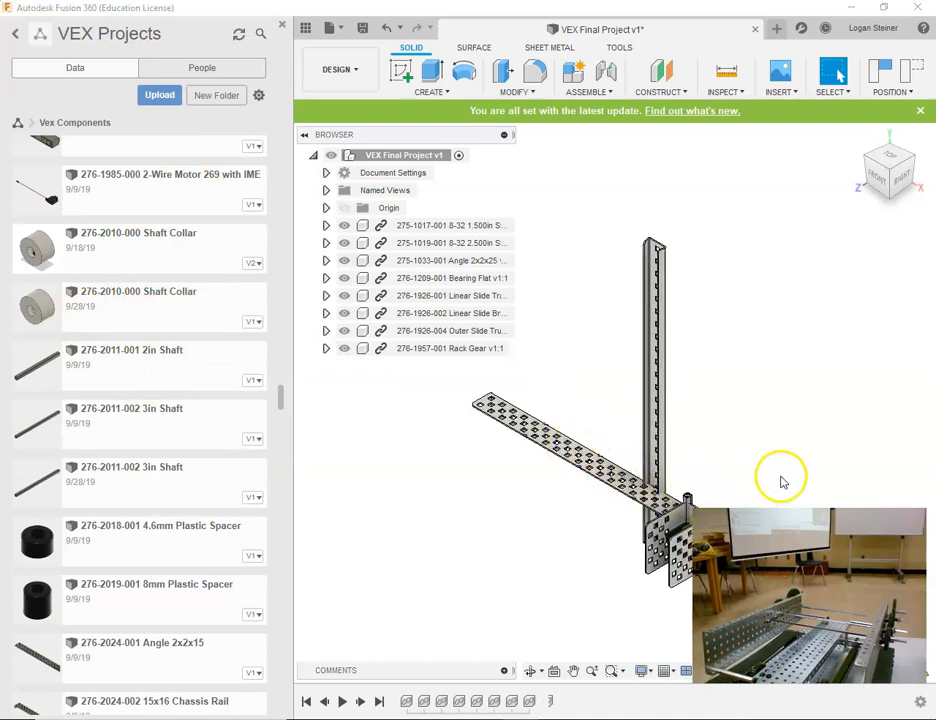
pyautogui.click(850, 502)
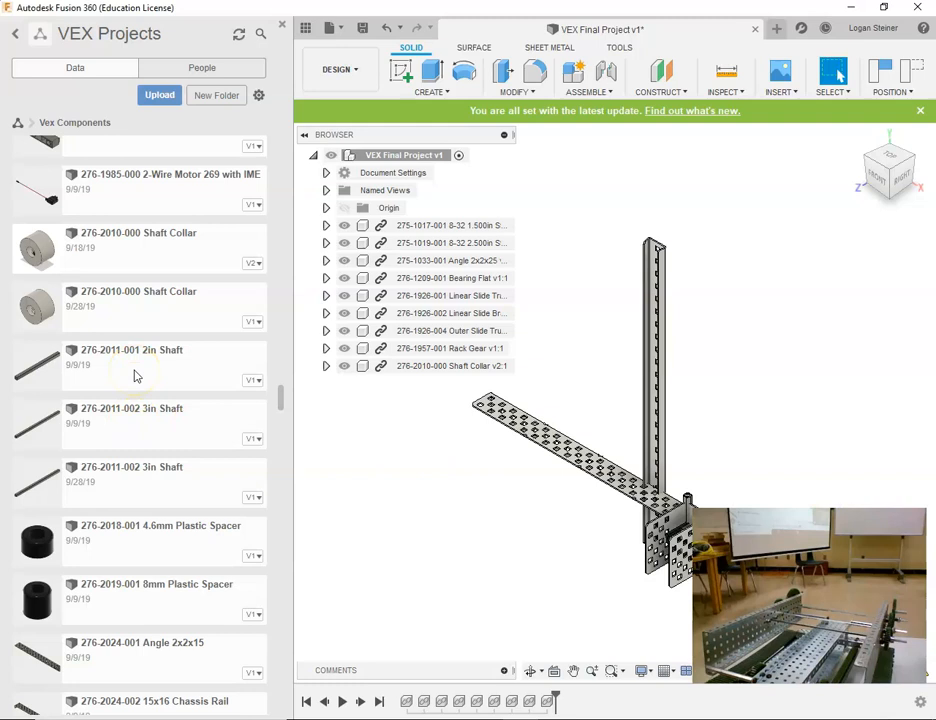
pyautogui.moveTo(142, 374); pyautogui.dragTo(418, 499)
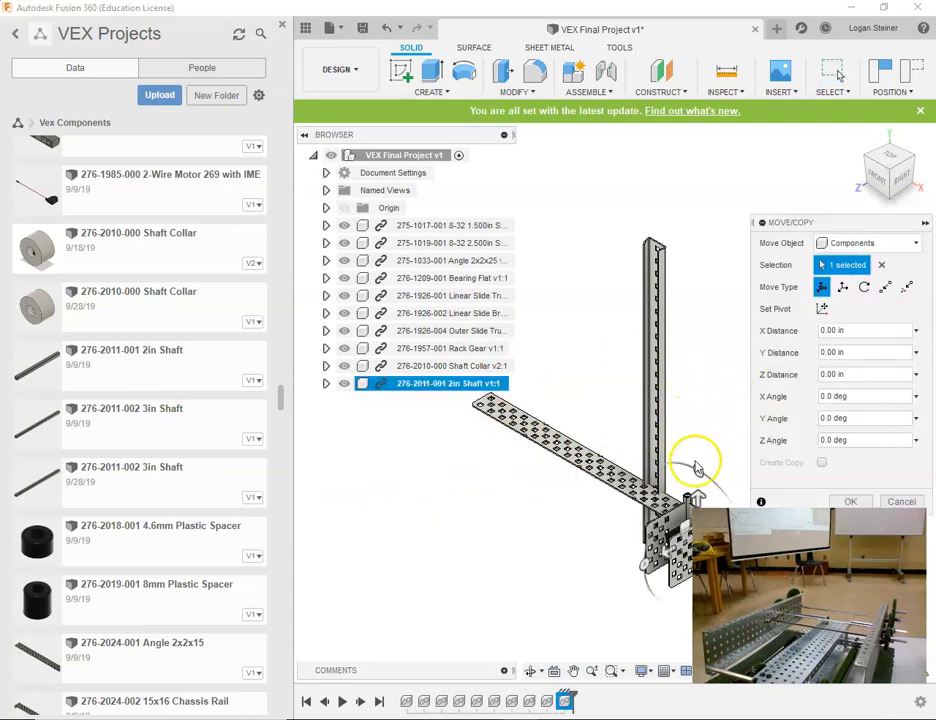
pyautogui.click(848, 501)
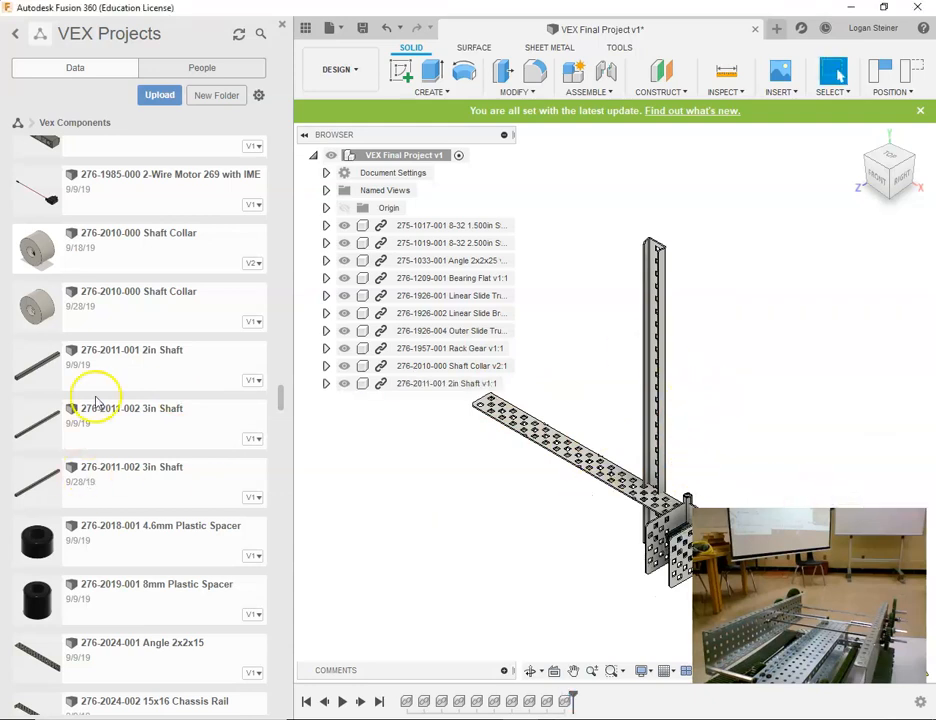
pyautogui.scroll(-4, 122, 371)
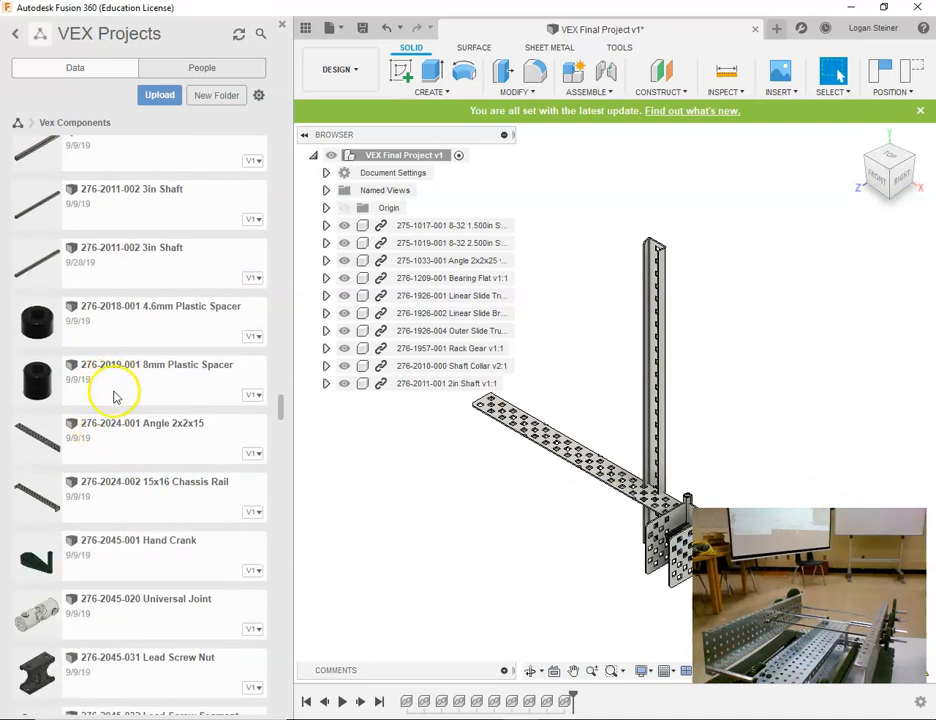
pyautogui.scroll(-1, 135, 380)
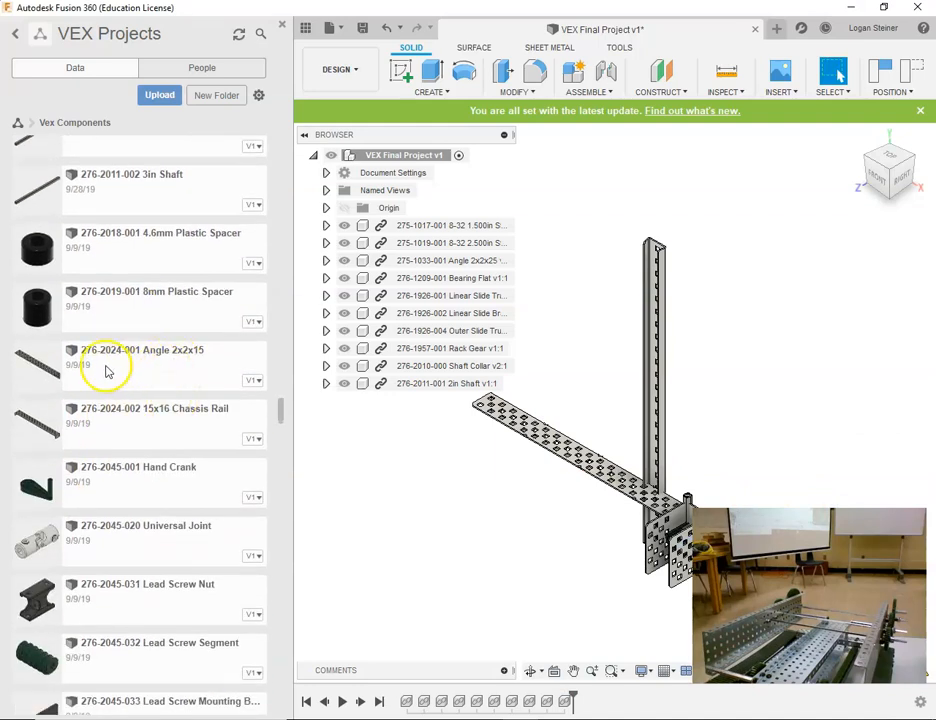
pyautogui.moveTo(108, 428); pyautogui.dragTo(401, 443)
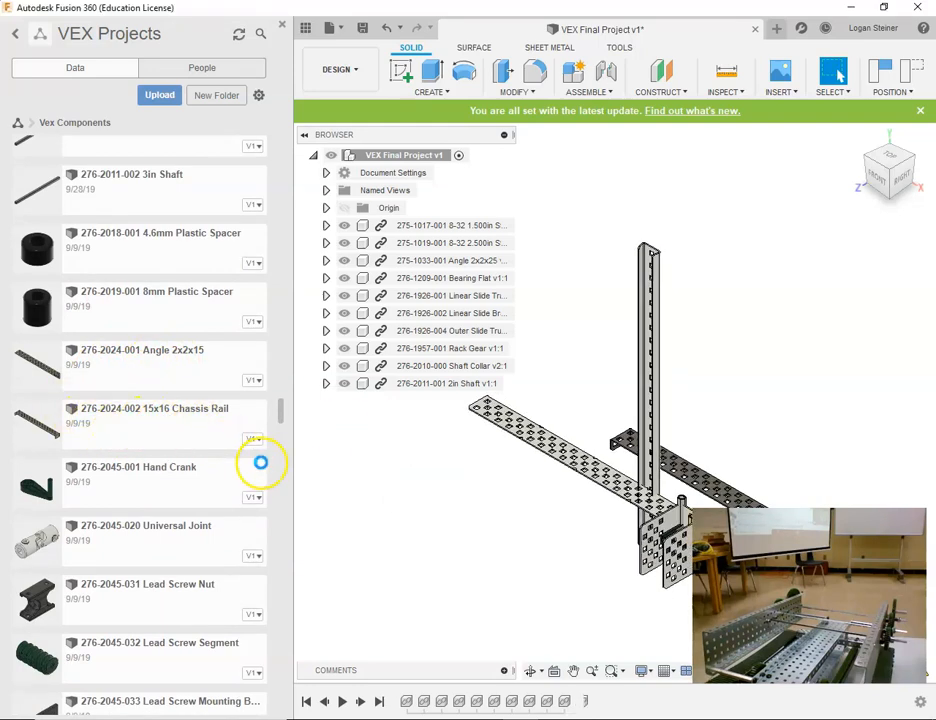
pyautogui.moveTo(690, 455); pyautogui.dragTo(690, 360)
pyautogui.click(850, 501)
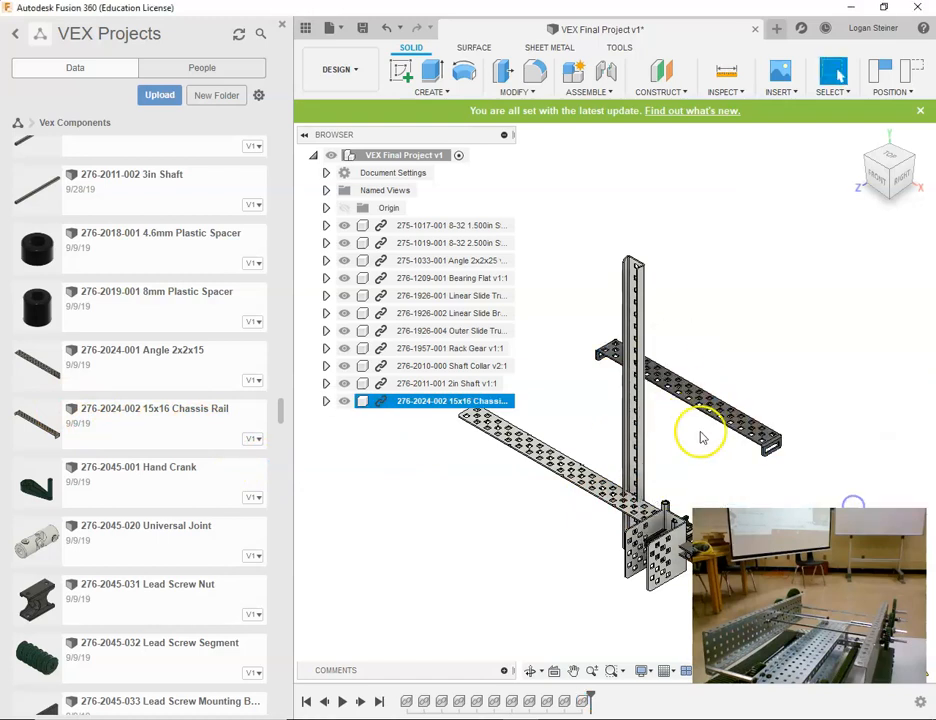
pyautogui.scroll(-3, 150, 535)
pyautogui.scroll(-5, 125, 510)
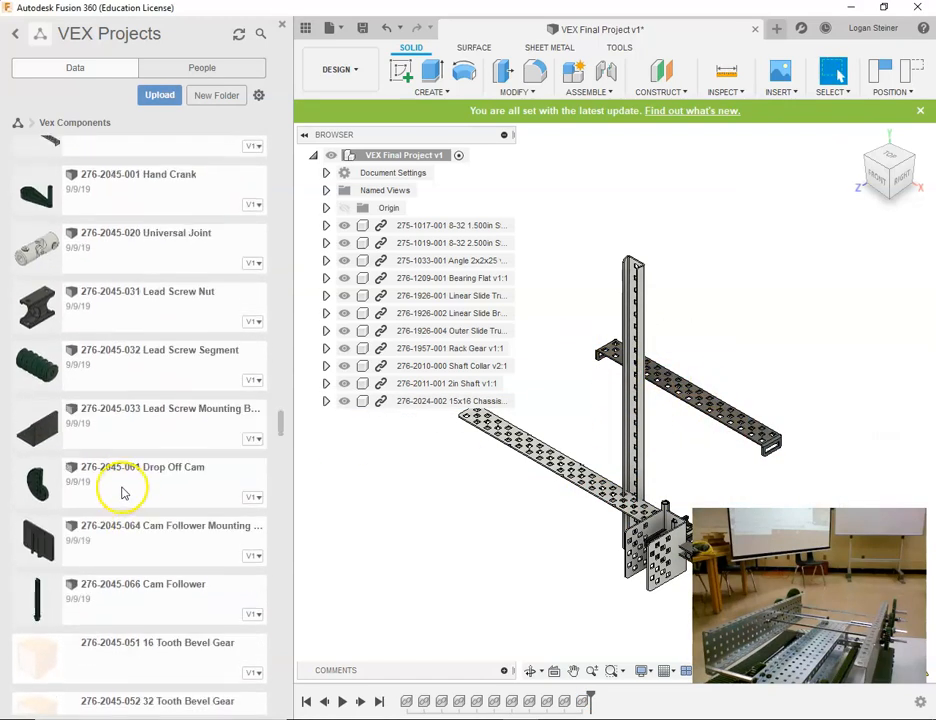
pyautogui.scroll(-4, 110, 460)
pyautogui.scroll(-10, 150, 485)
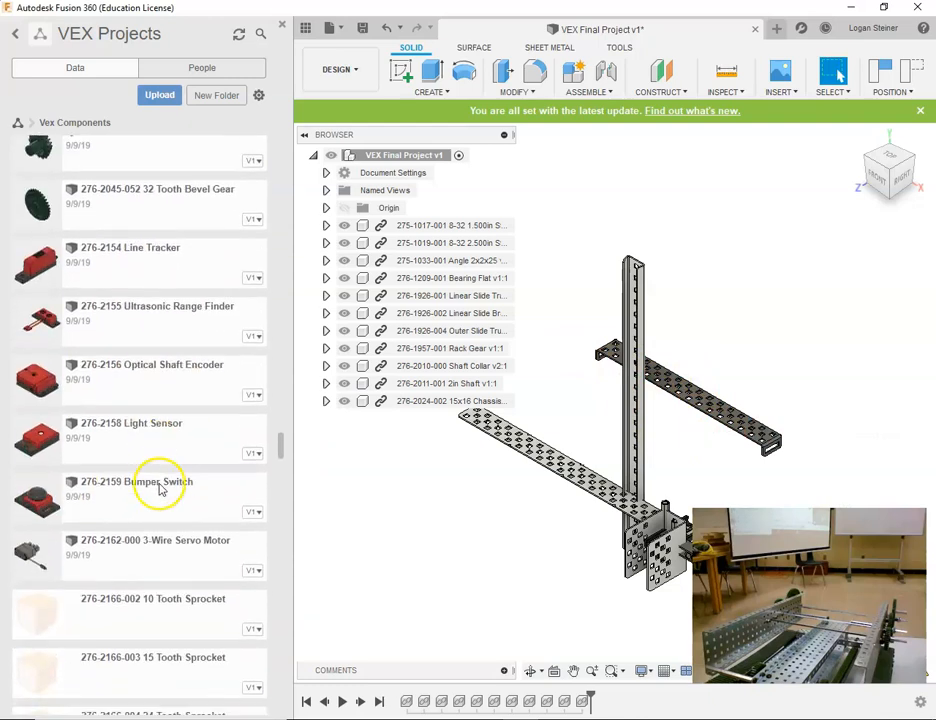
pyautogui.scroll(-3, 165, 494)
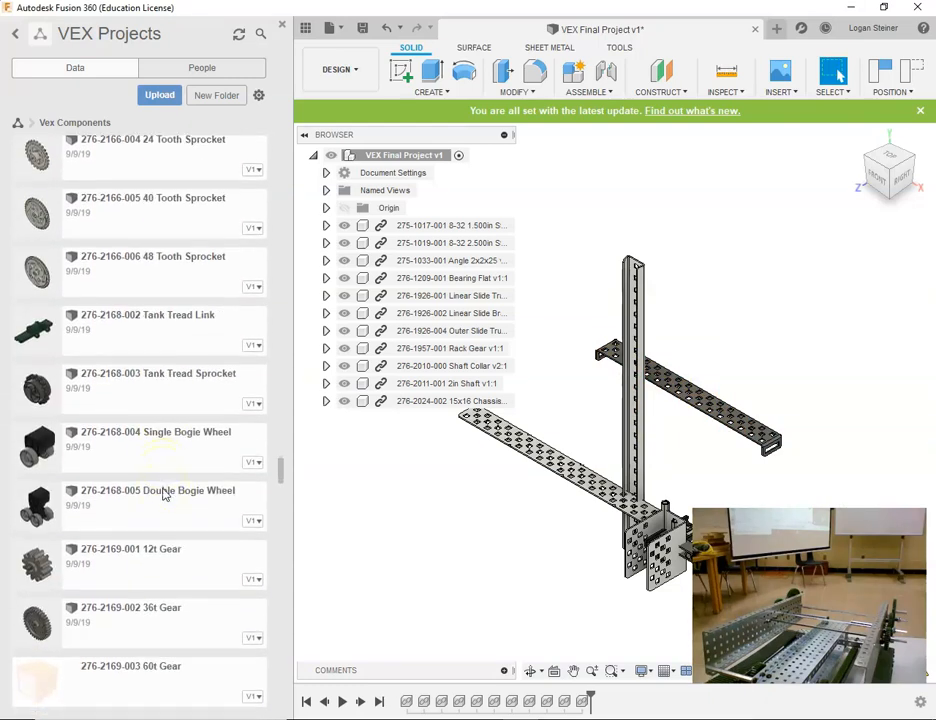
pyautogui.moveTo(146, 313); pyautogui.dragTo(351, 493)
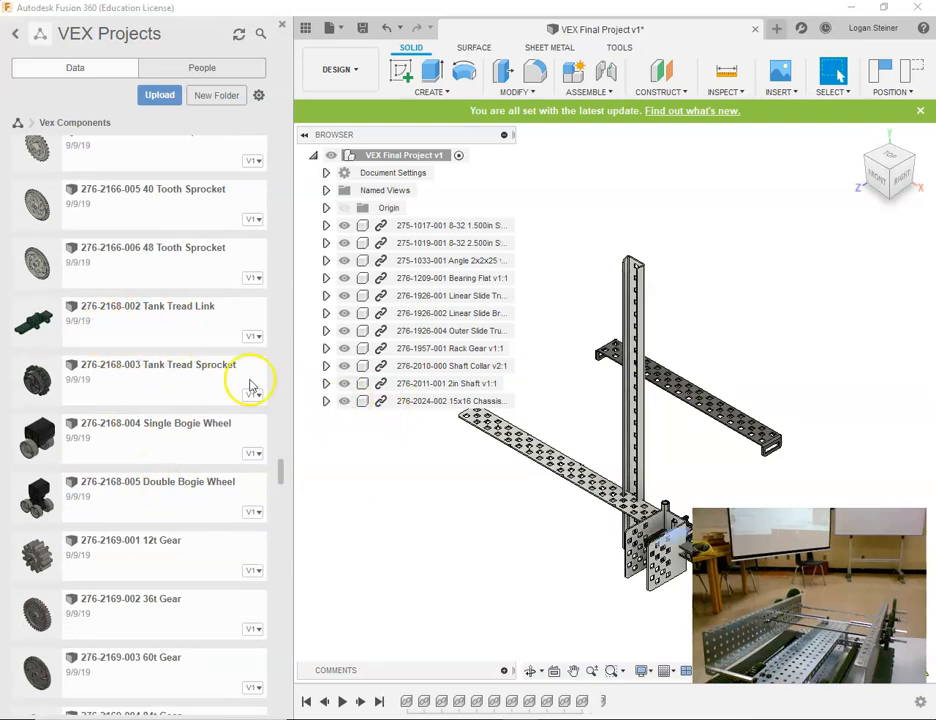
pyautogui.moveTo(646, 550); pyautogui.dragTo(419, 590)
pyautogui.click(847, 502)
pyautogui.moveTo(111, 382); pyautogui.dragTo(390, 554)
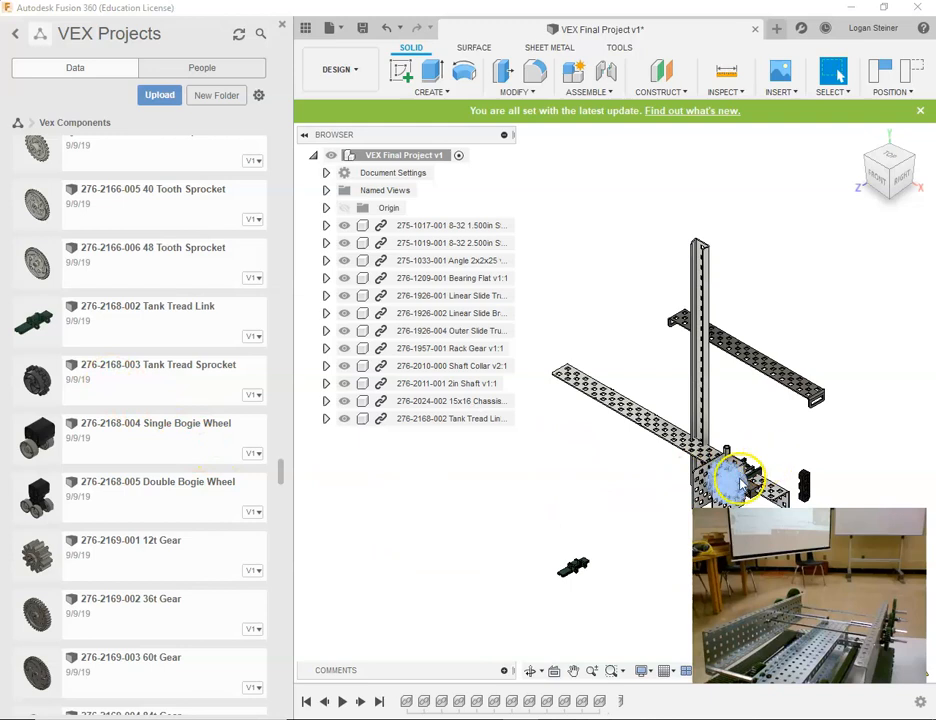
pyautogui.moveTo(697, 497); pyautogui.dragTo(586, 565)
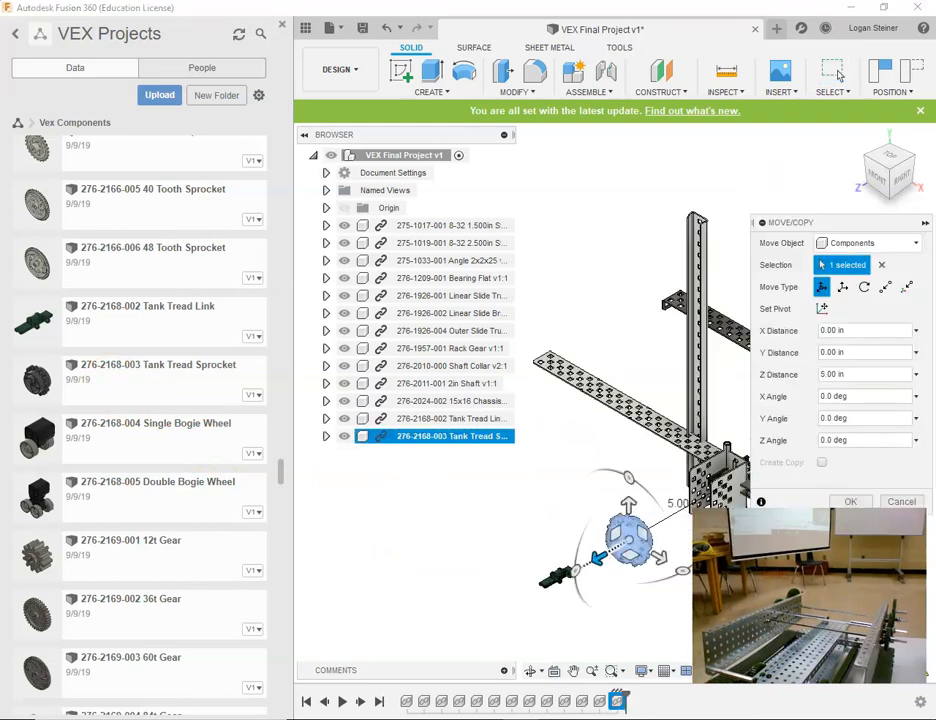
pyautogui.click(850, 501)
pyautogui.moveTo(90, 470); pyautogui.dragTo(308, 502)
pyautogui.moveTo(218, 513); pyautogui.dragTo(492, 617)
pyautogui.click(850, 501)
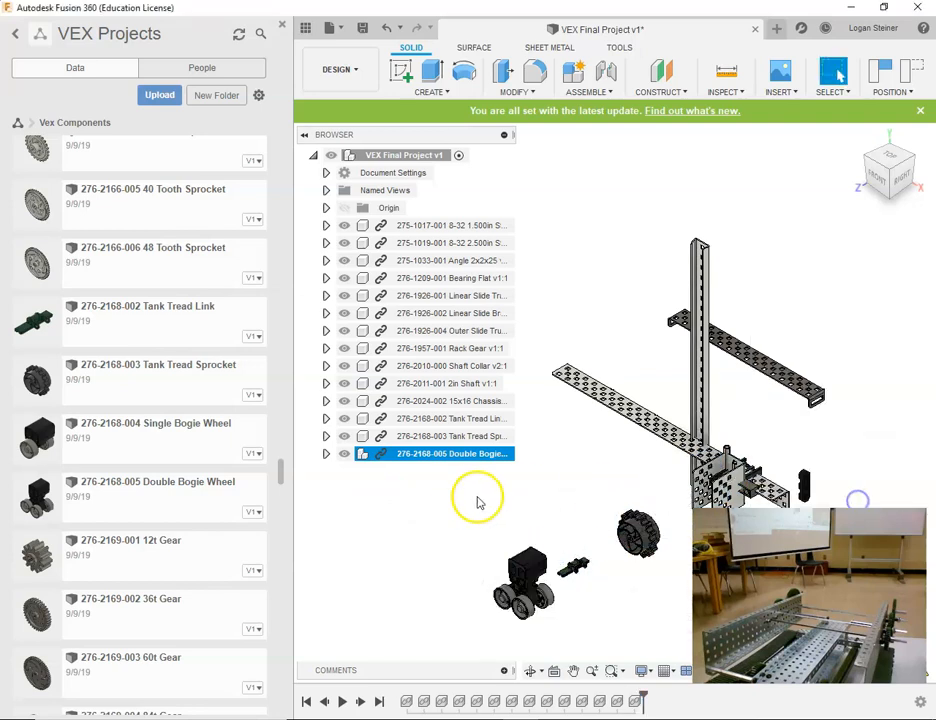
pyautogui.scroll(-3, 112, 450)
pyautogui.moveTo(112, 408); pyautogui.dragTo(424, 519)
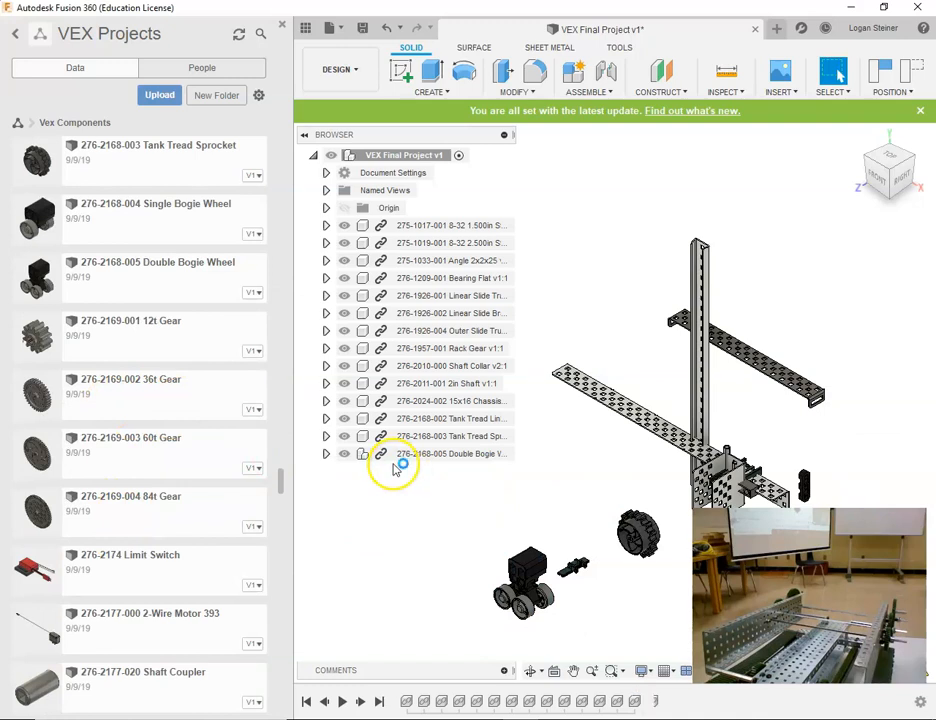
pyautogui.moveTo(725, 460); pyautogui.dragTo(610, 518)
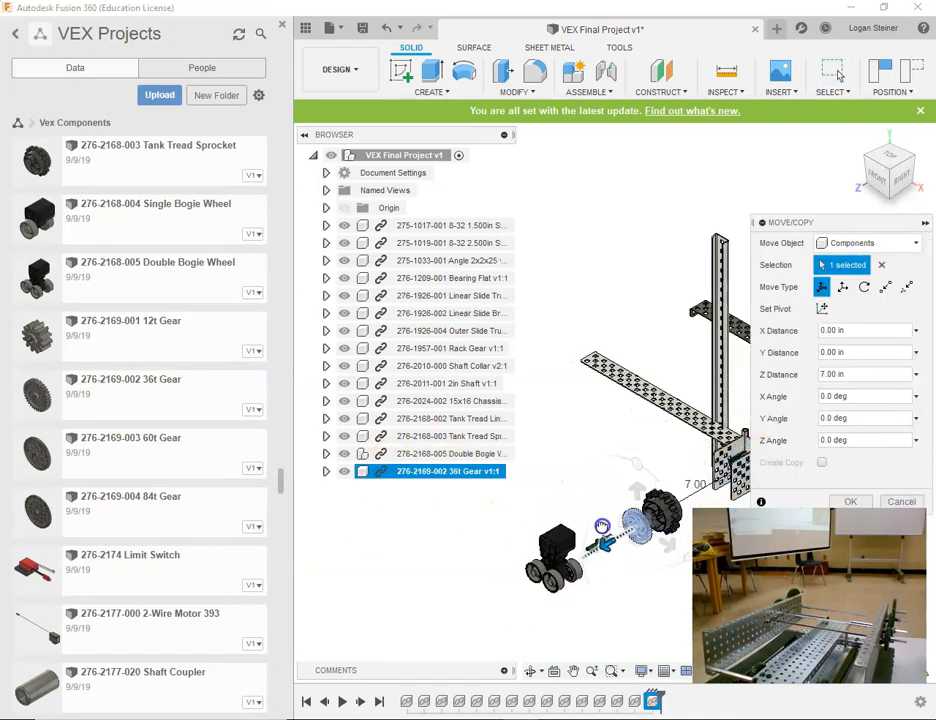
pyautogui.click(850, 501)
pyautogui.moveTo(133, 459); pyautogui.dragTo(396, 541)
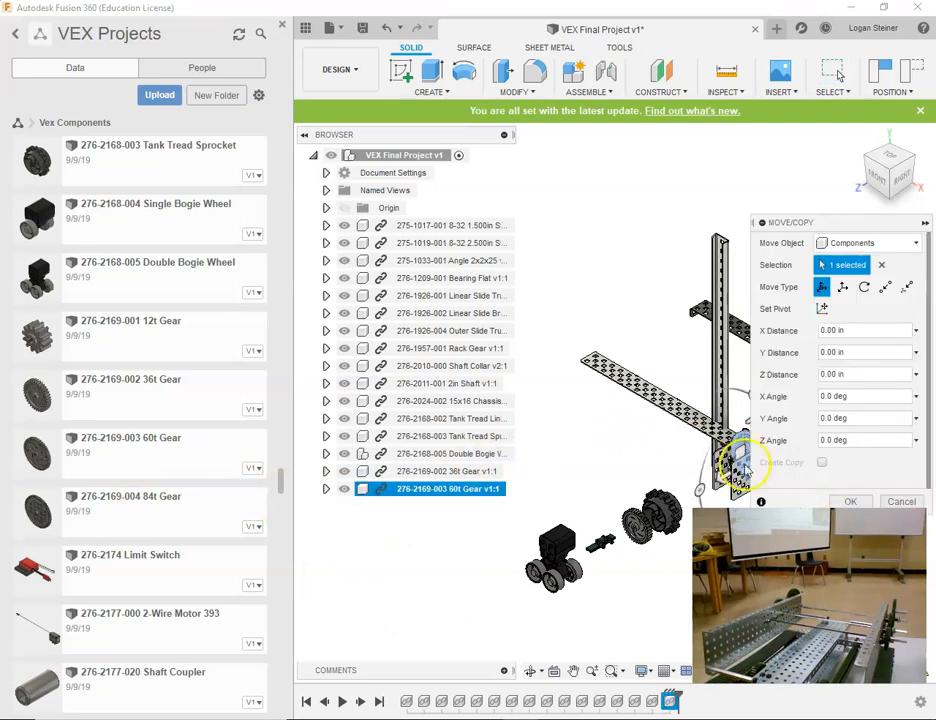
pyautogui.moveTo(722, 477); pyautogui.dragTo(452, 584)
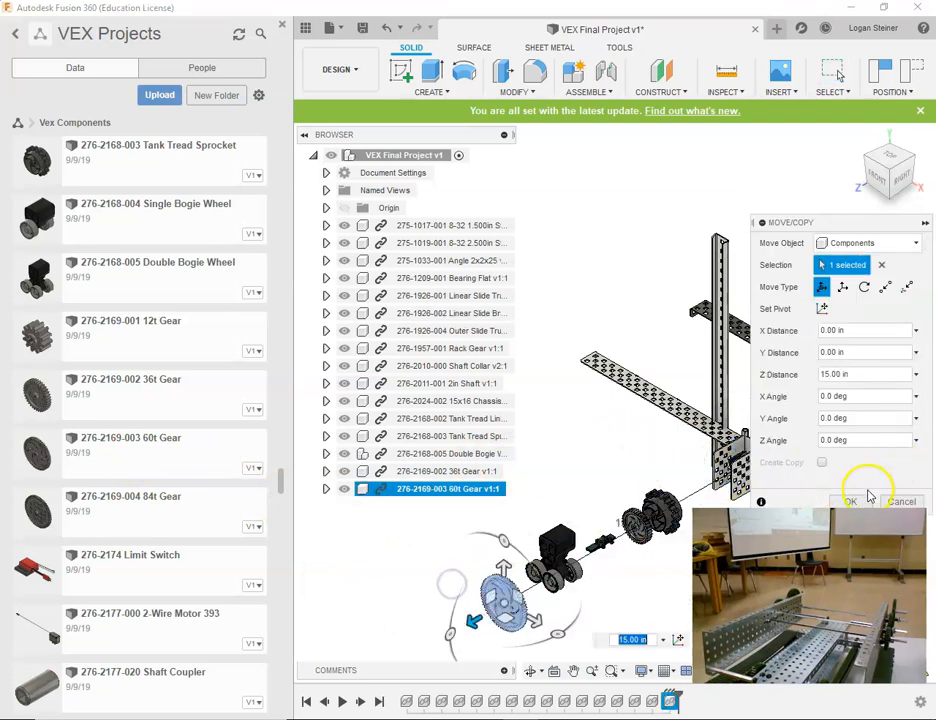
pyautogui.click(866, 497)
pyautogui.click(468, 540)
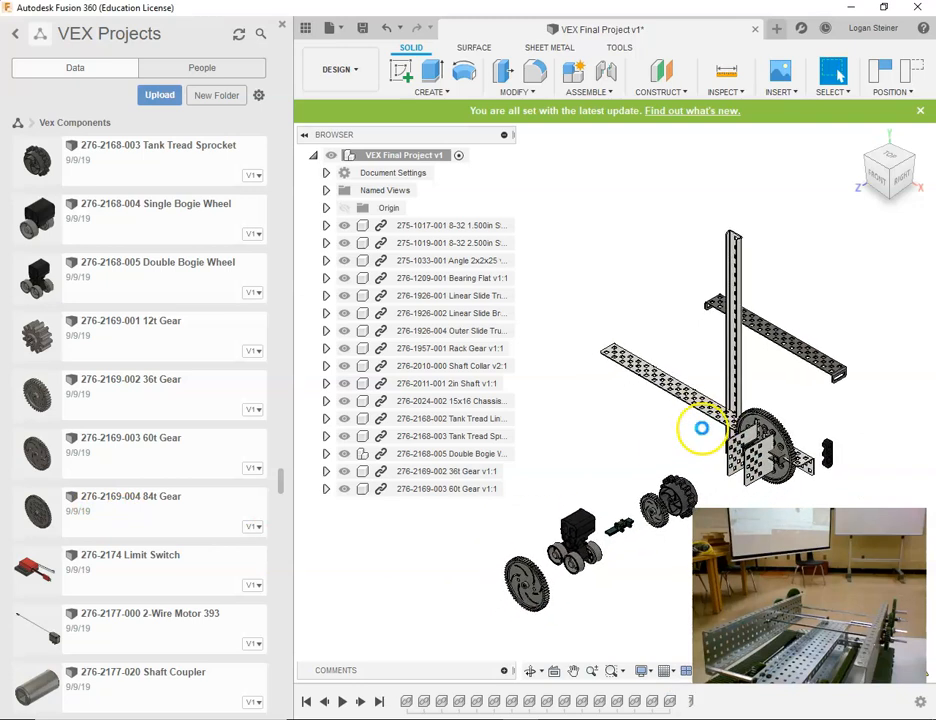
pyautogui.moveTo(733, 463); pyautogui.dragTo(437, 636)
pyautogui.click(859, 503)
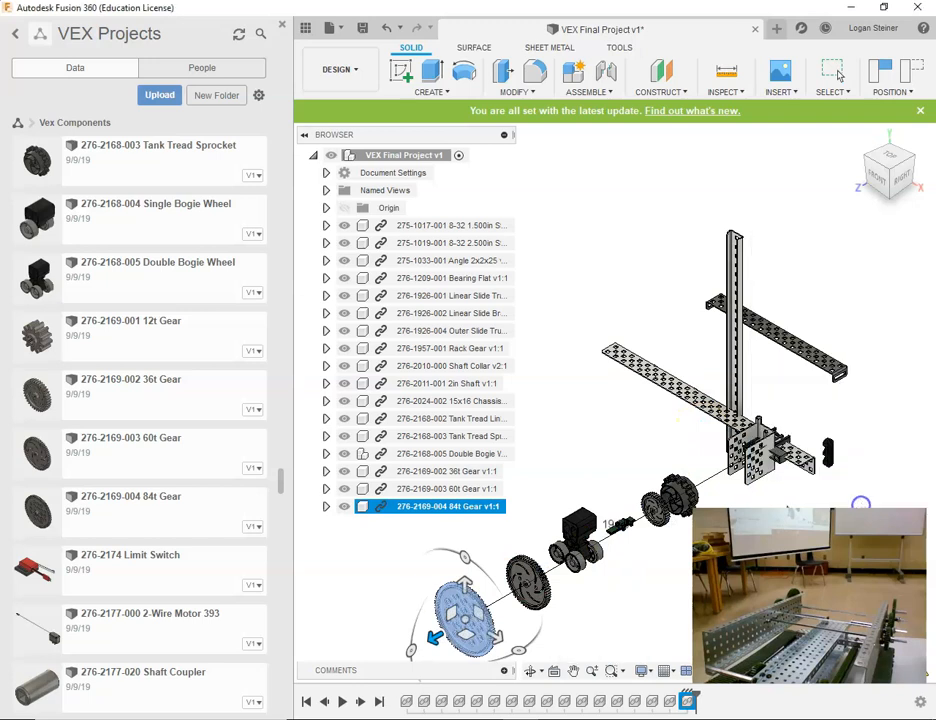
pyautogui.scroll(-3, 127, 493)
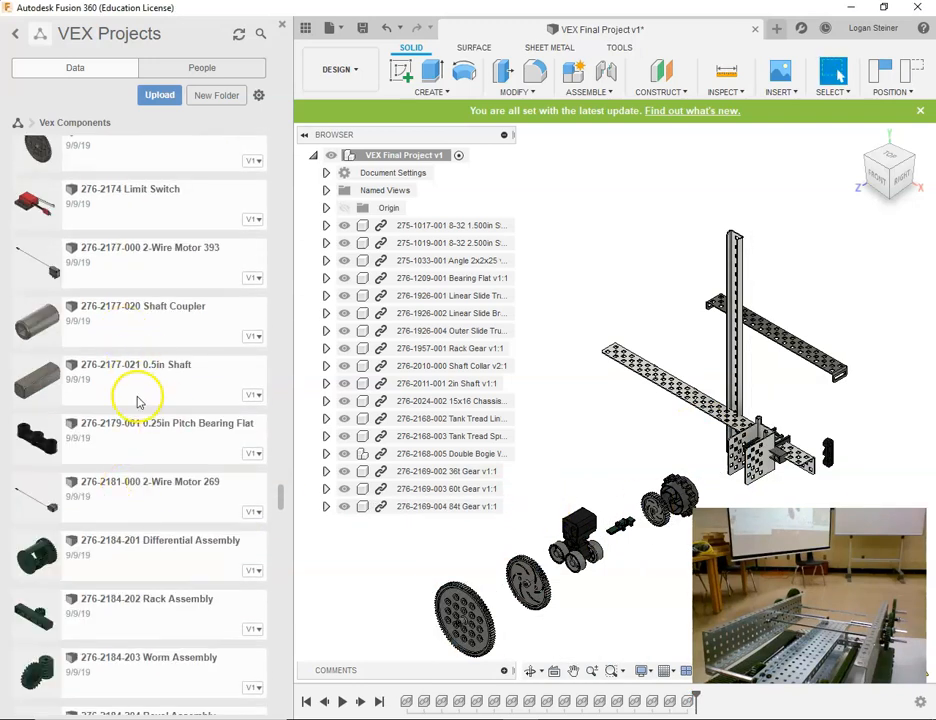
# - Look through the Vex Components library from the 276-2177 parts to the end of the 276 series for further robot parts
pyautogui.scroll(-3, 130, 489)
pyautogui.scroll(-2, 137, 355)
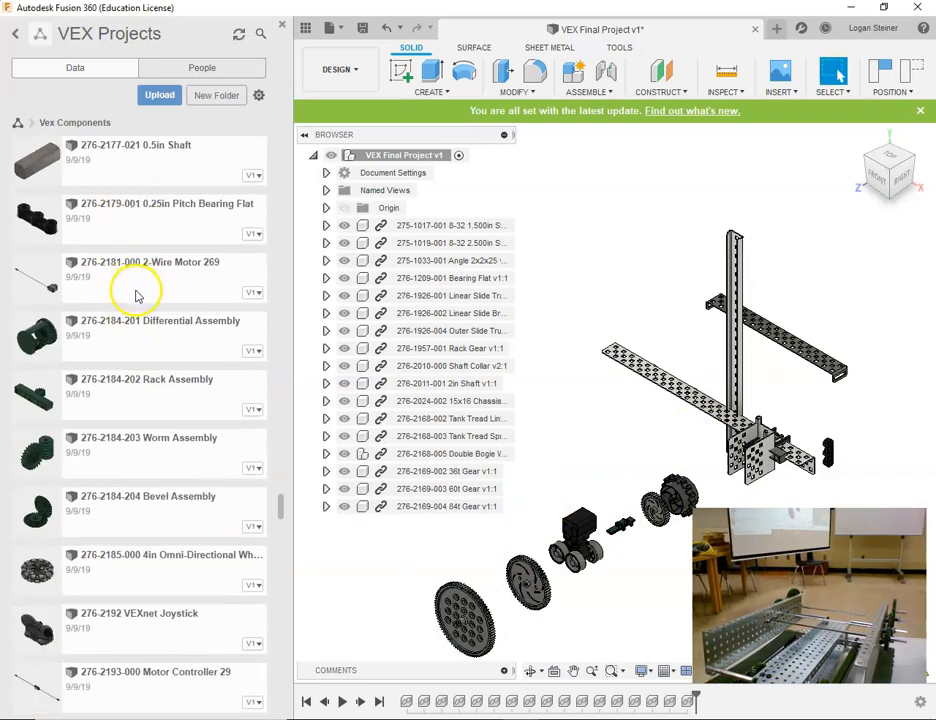
pyautogui.scroll(-3, 134, 260)
pyautogui.scroll(-3, 116, 530)
pyautogui.scroll(-5, 112, 567)
pyautogui.scroll(-10, 98, 418)
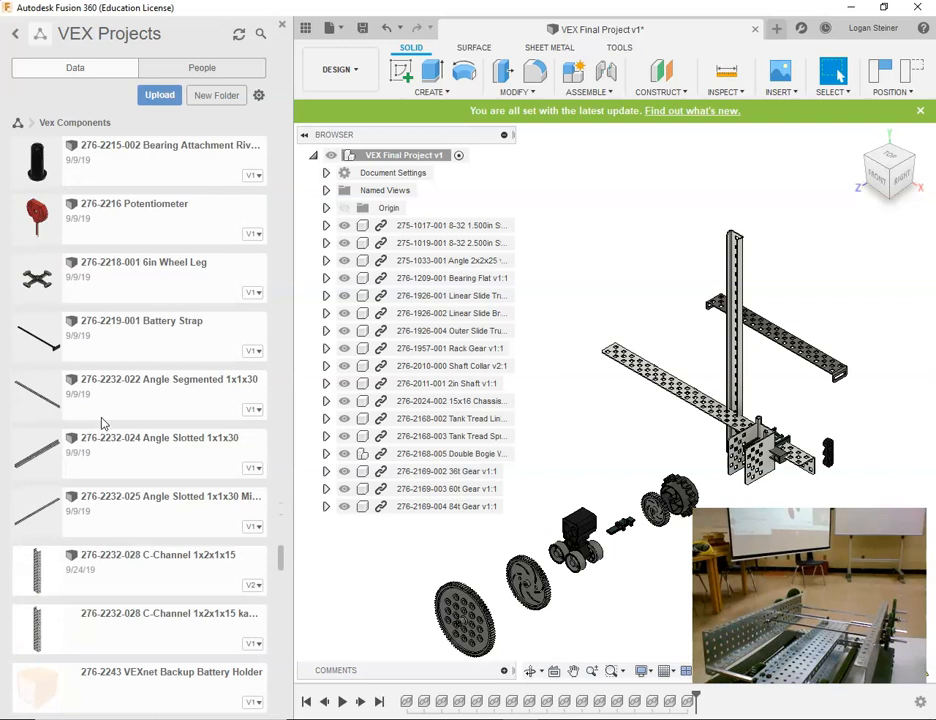
pyautogui.scroll(-1, 150, 525)
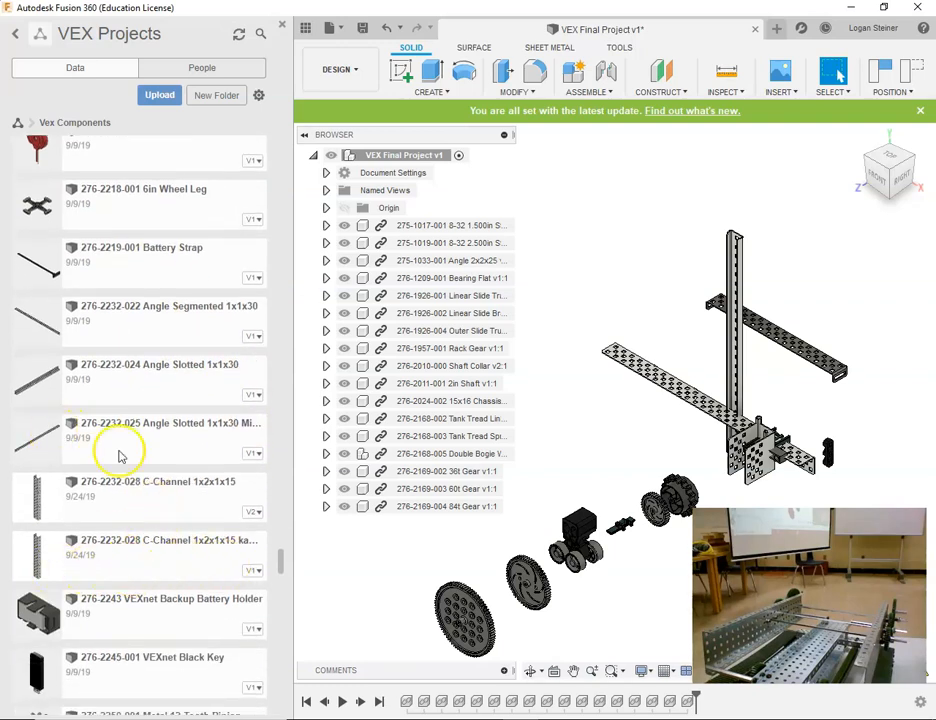
pyautogui.scroll(-6, 172, 500)
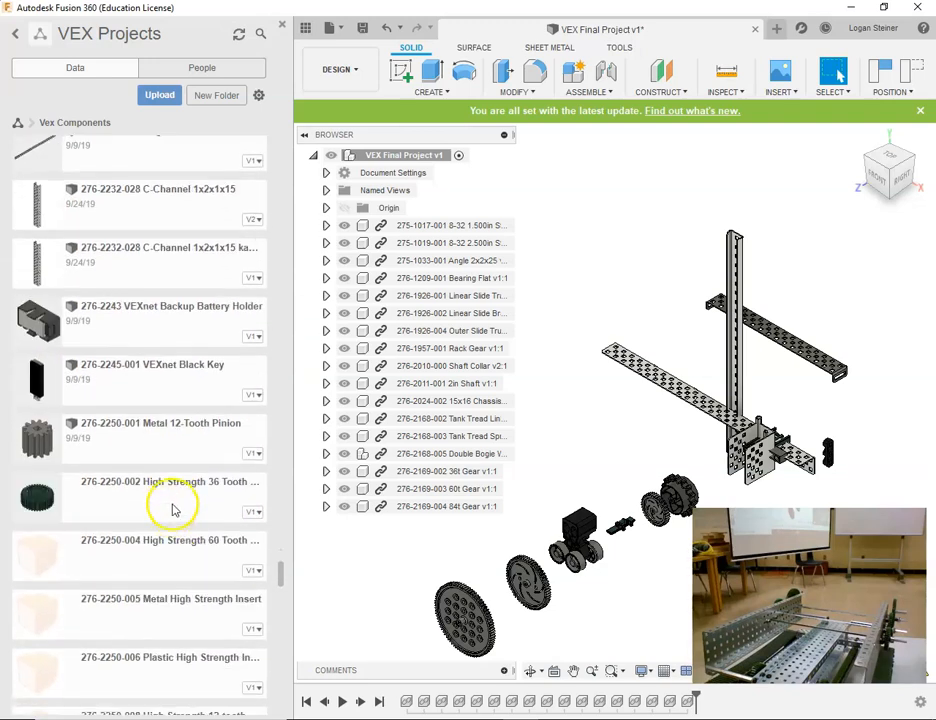
pyautogui.scroll(-3, 101, 425)
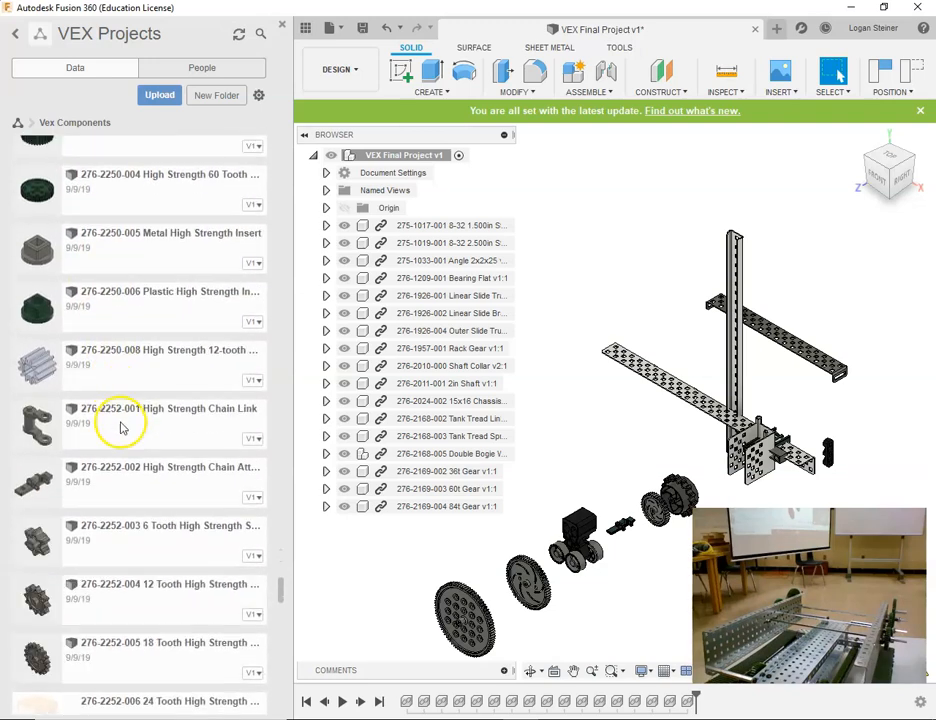
pyautogui.scroll(-4, 125, 335)
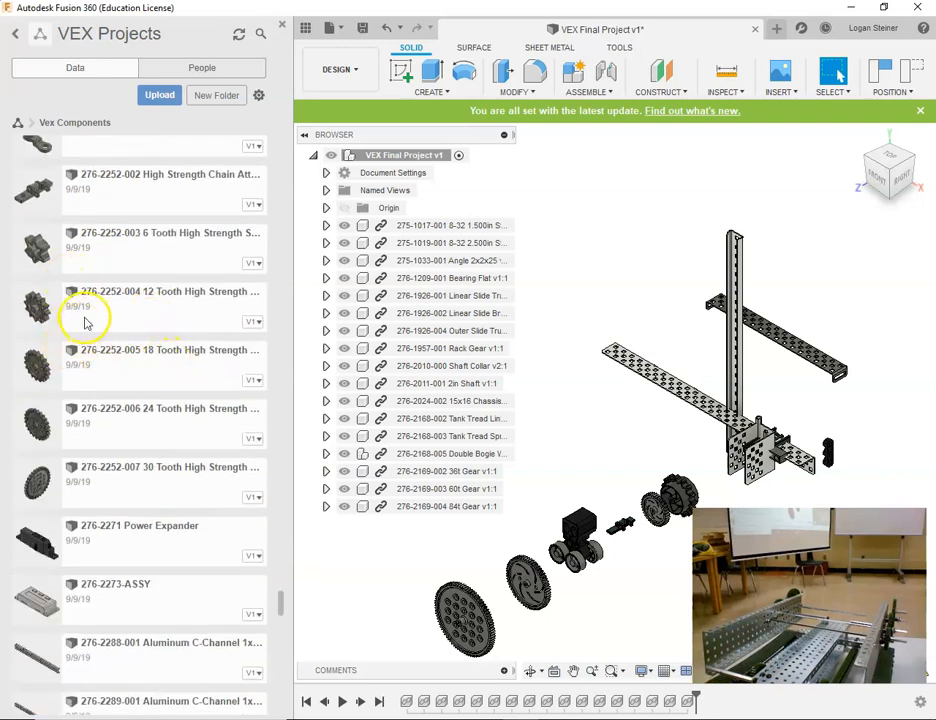
pyautogui.scroll(-4, 115, 340)
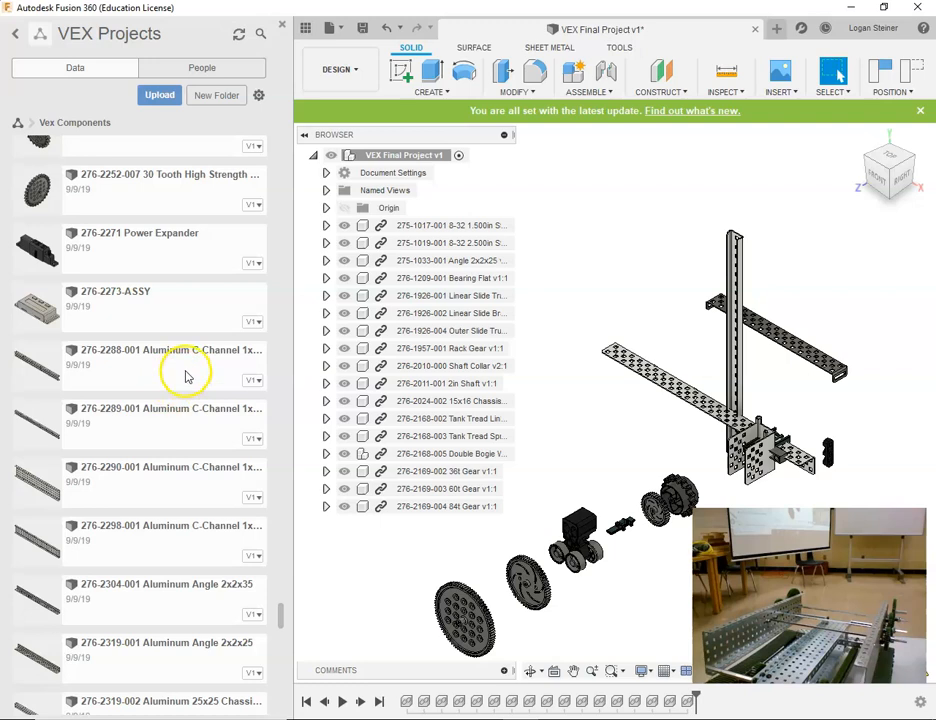
pyautogui.scroll(-3, 182, 475)
pyautogui.scroll(-4, 182, 475)
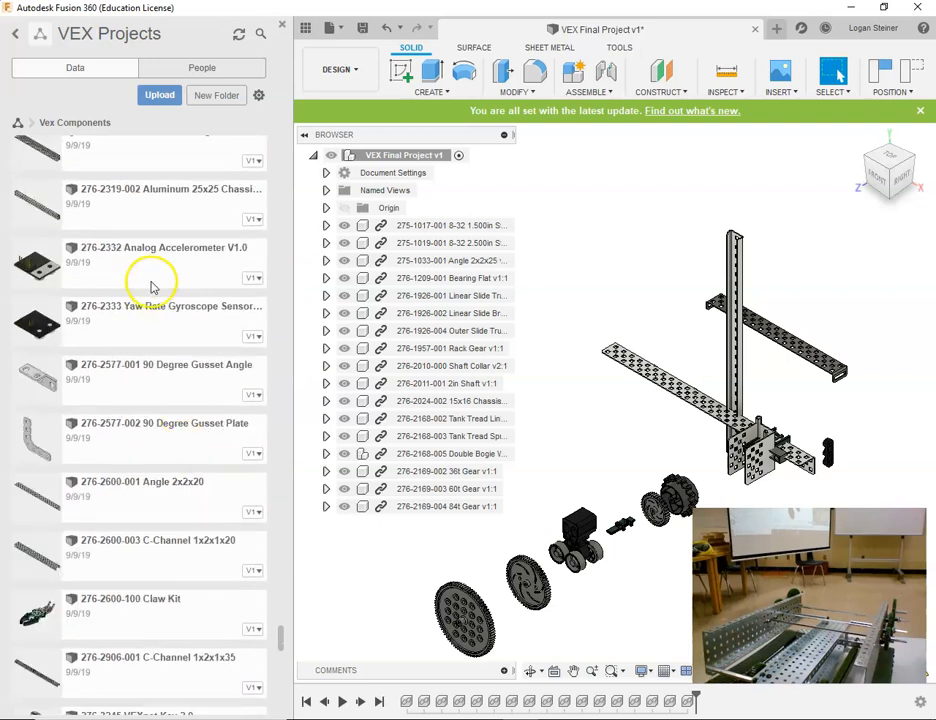
pyautogui.scroll(-2, 165, 260)
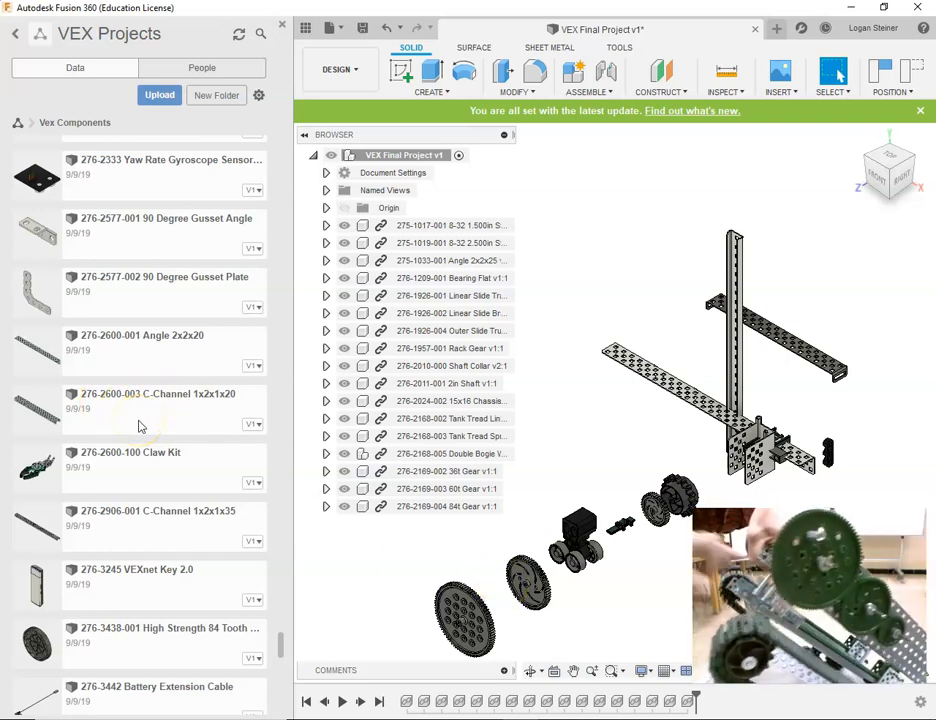
pyautogui.scroll(-4, 185, 415)
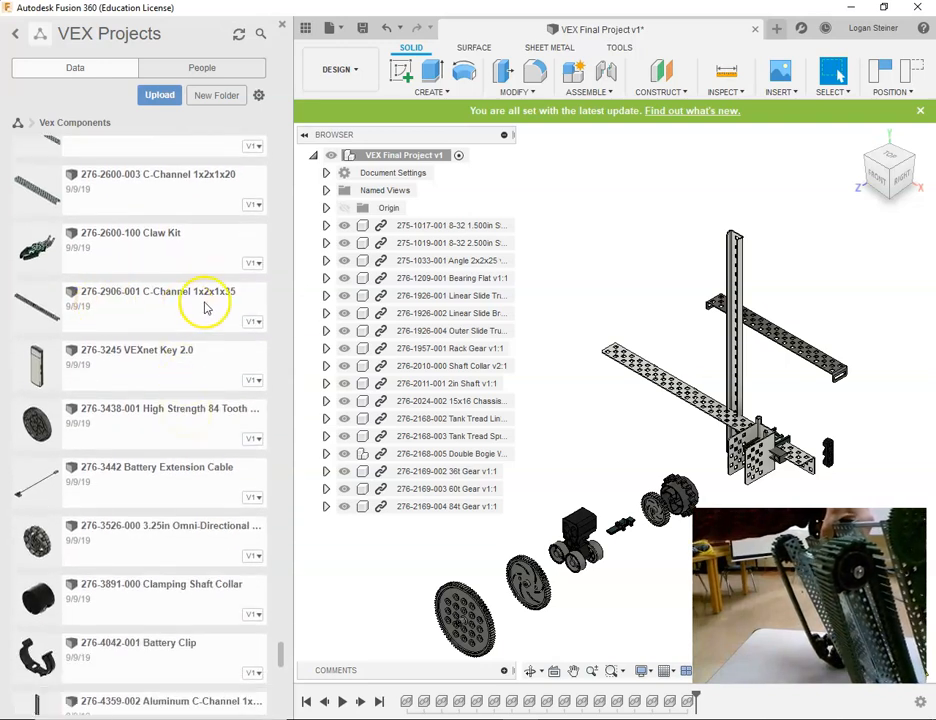
pyautogui.scroll(-3, 163, 418)
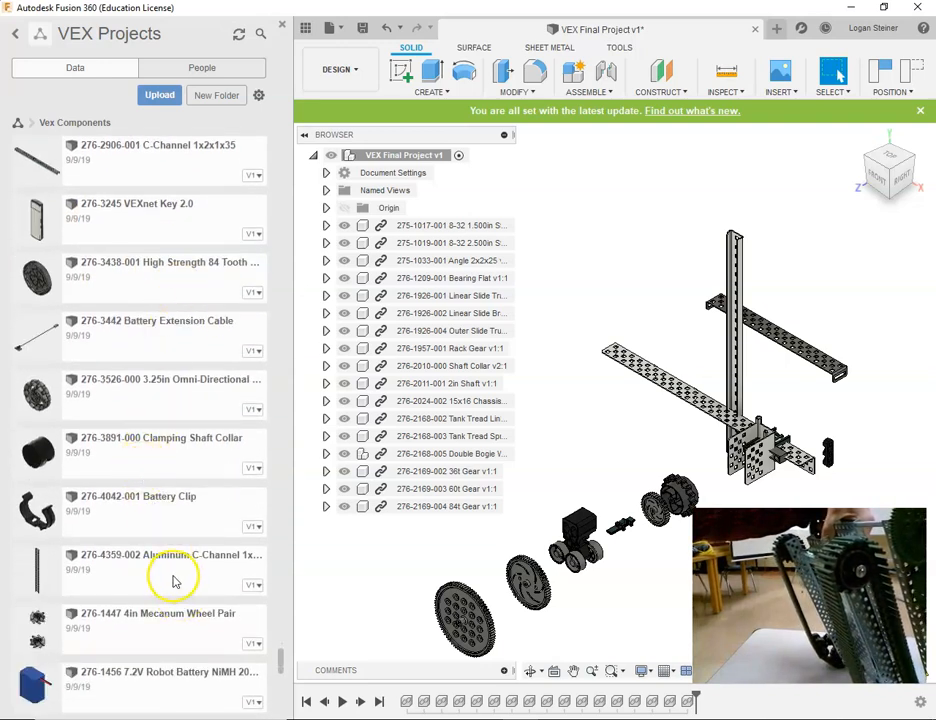
pyautogui.scroll(-5, 212, 563)
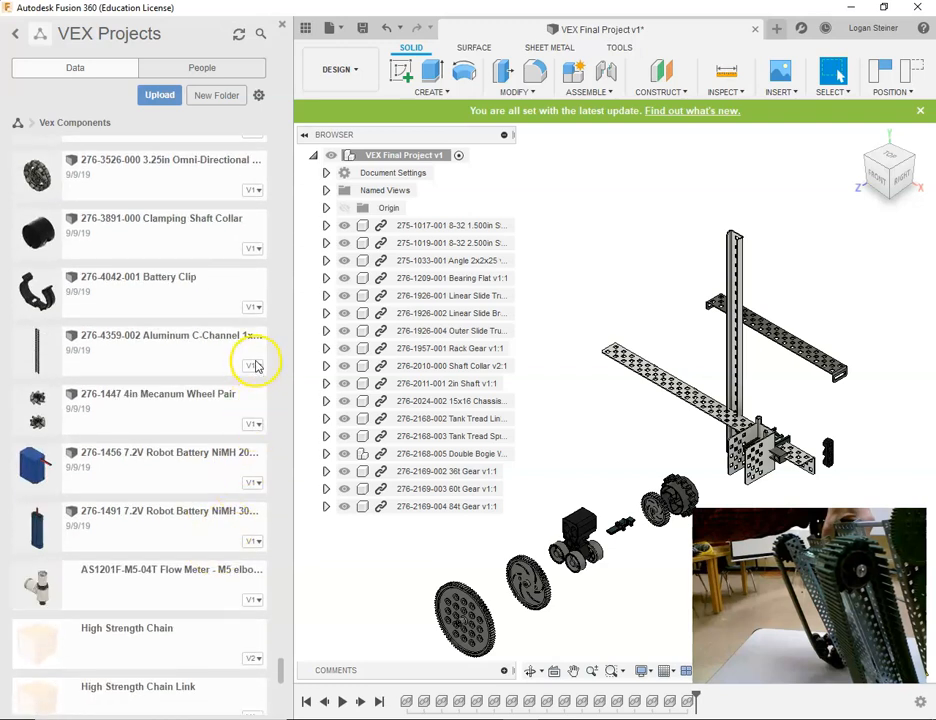
pyautogui.rightClick(179, 339)
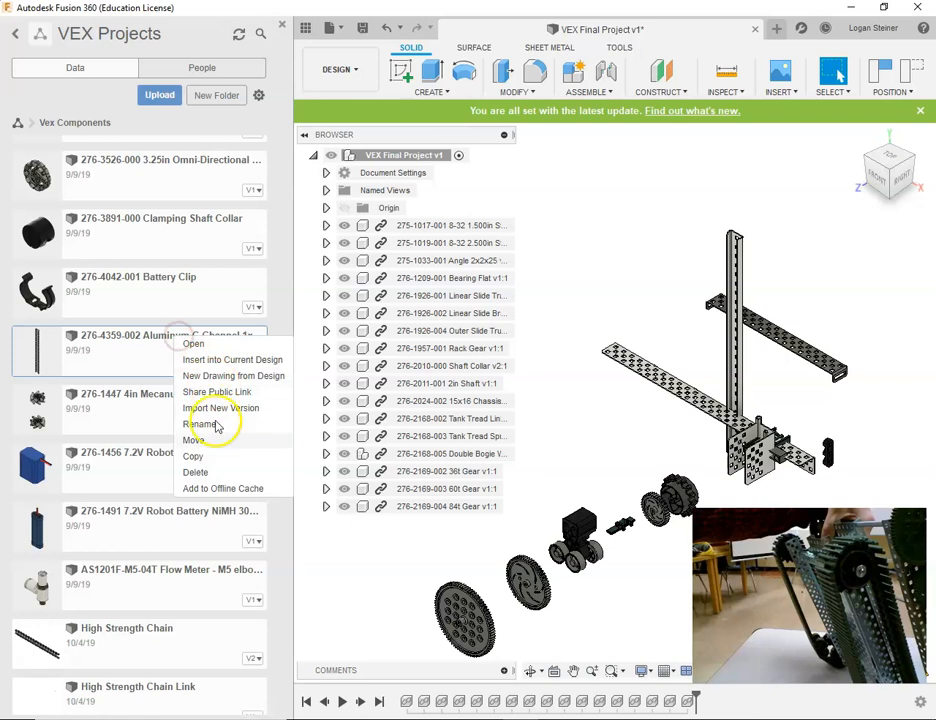
pyautogui.click(215, 427)
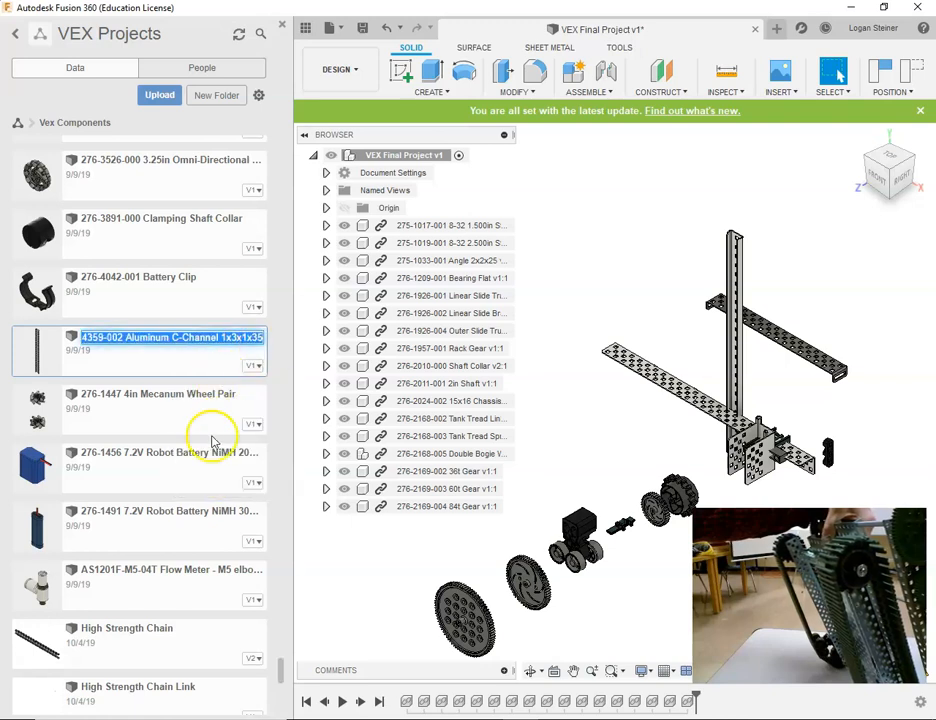
pyautogui.click(215, 406)
pyautogui.scroll(-3, 196, 495)
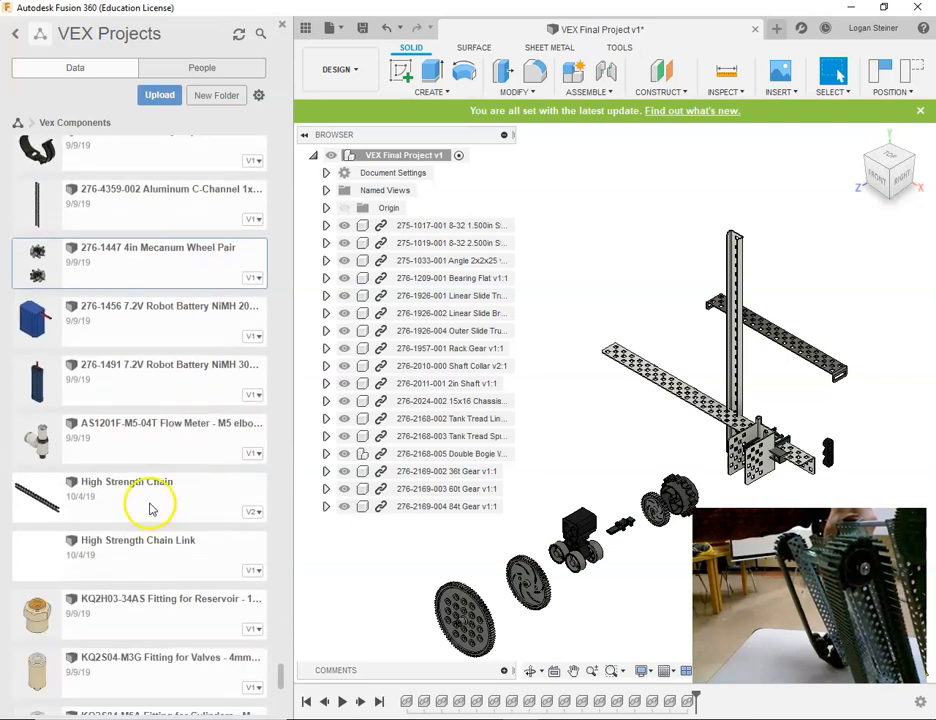
pyautogui.scroll(-6, 145, 500)
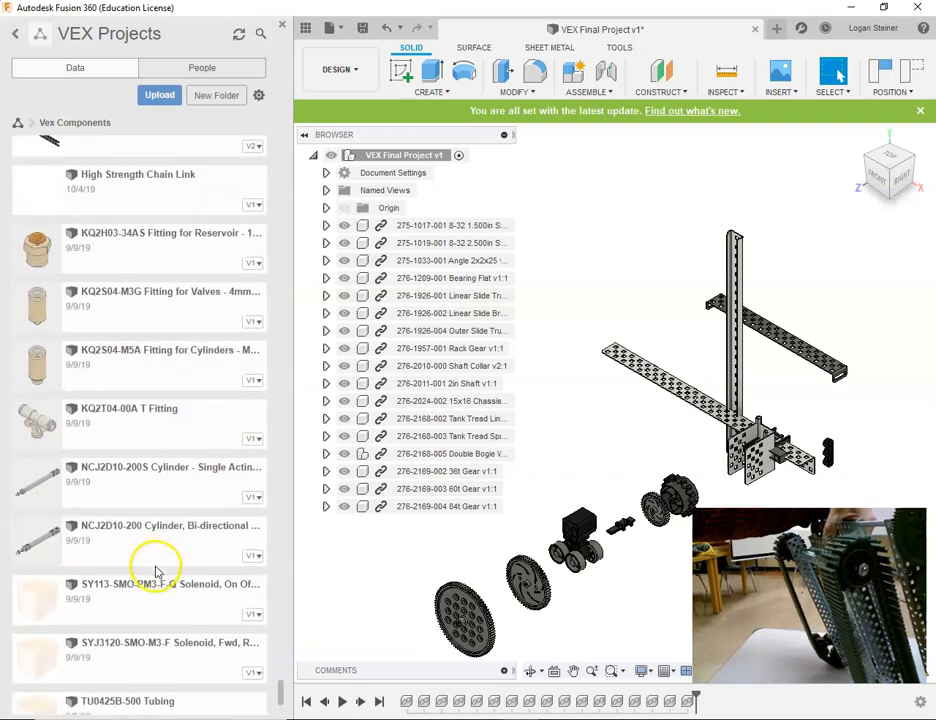
pyautogui.scroll(10, 157, 568)
pyautogui.click(258, 40)
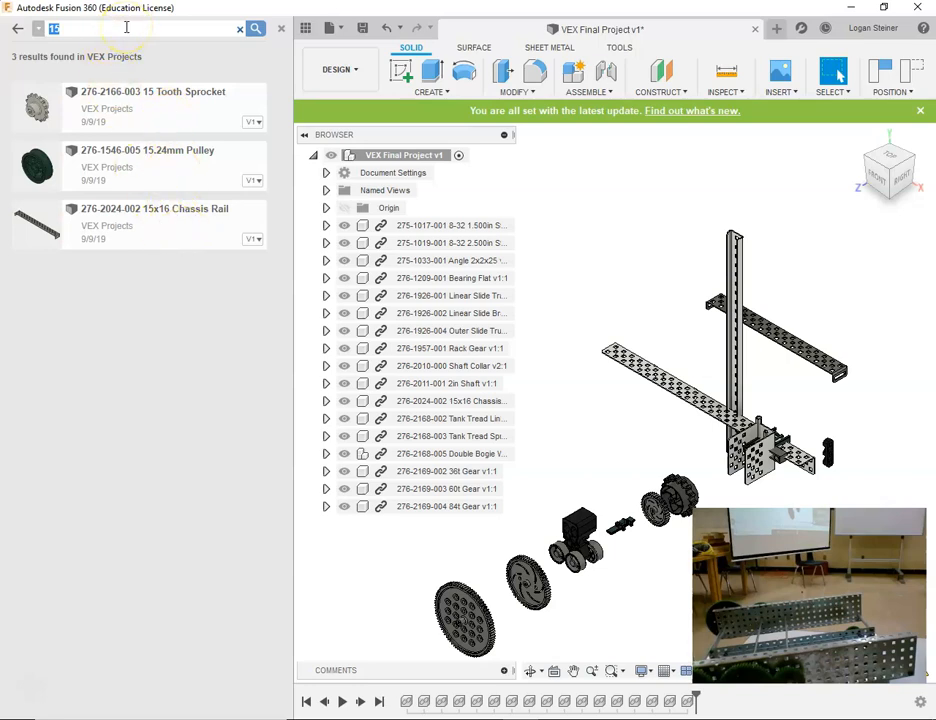
pyautogui.press('Return')
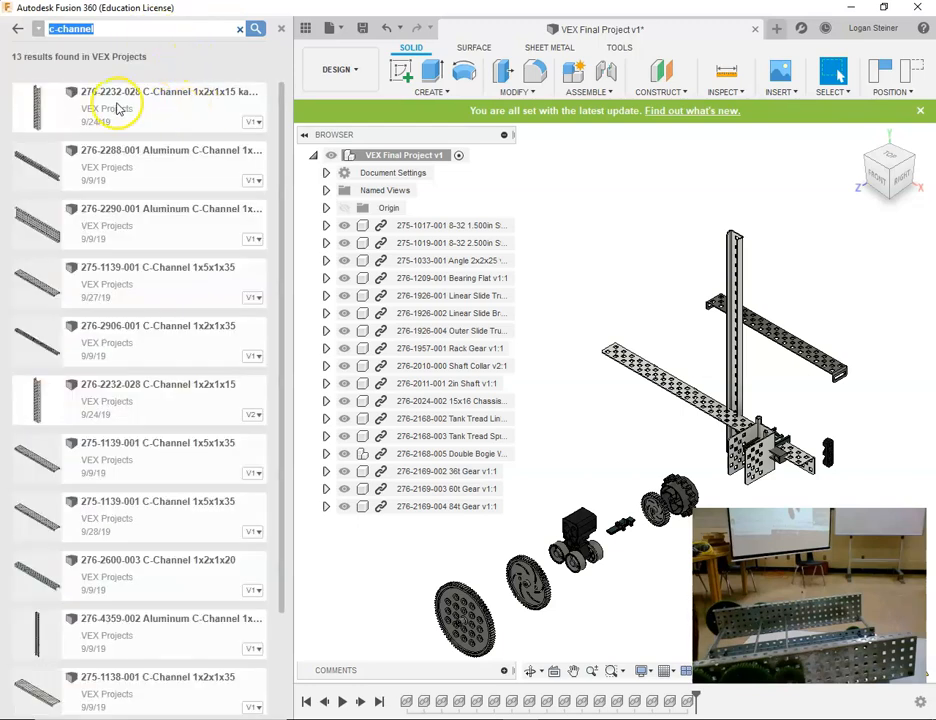
pyautogui.moveTo(133, 107); pyautogui.dragTo(555, 203)
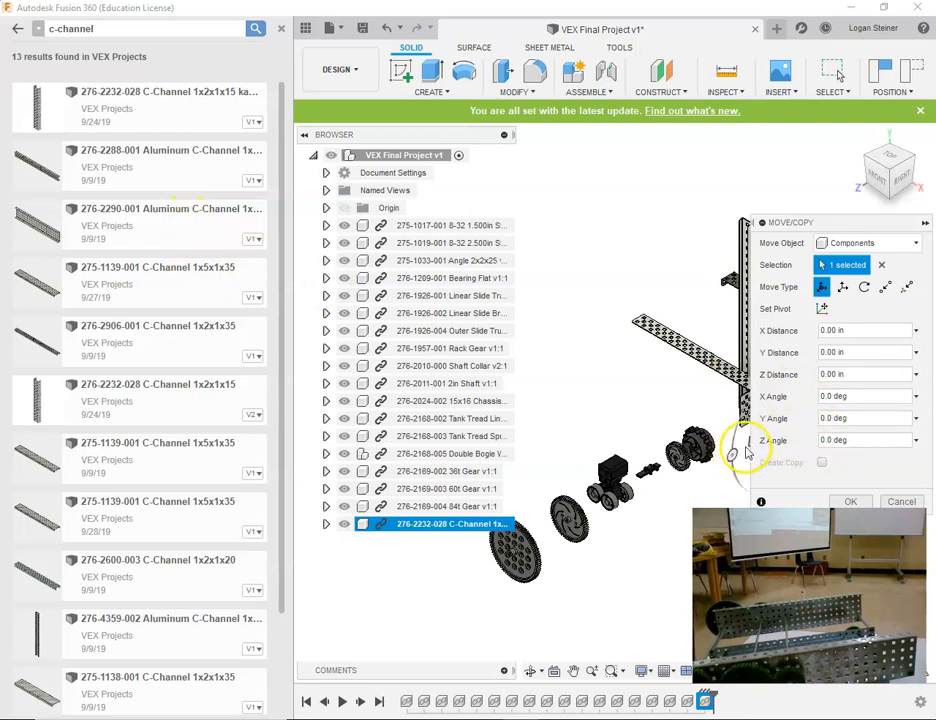
pyautogui.moveTo(752, 443); pyautogui.dragTo(485, 618)
pyautogui.click(850, 500)
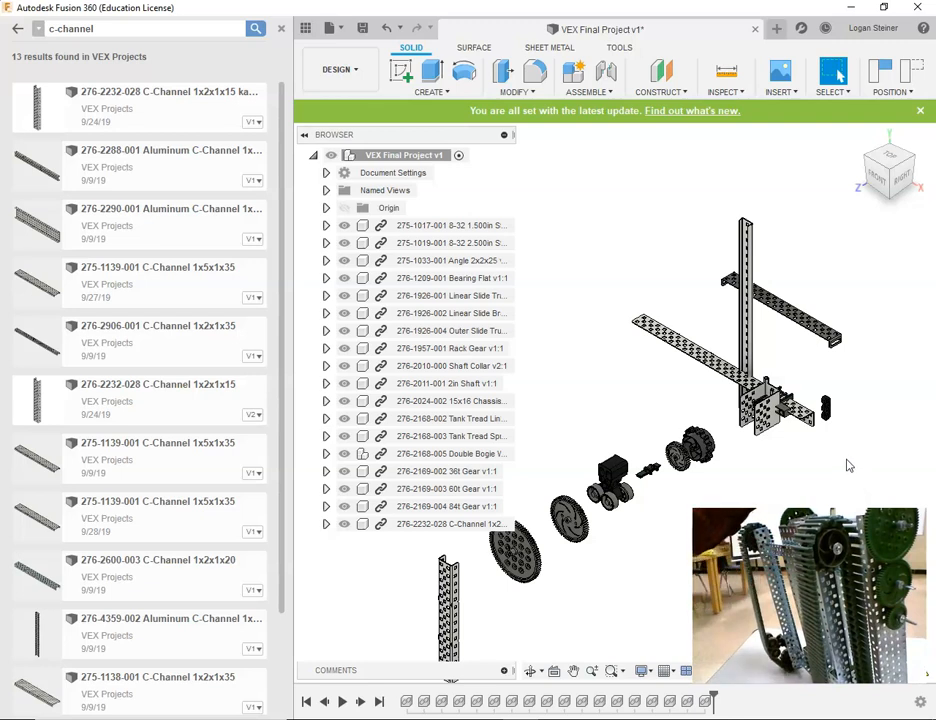
pyautogui.click(845, 461)
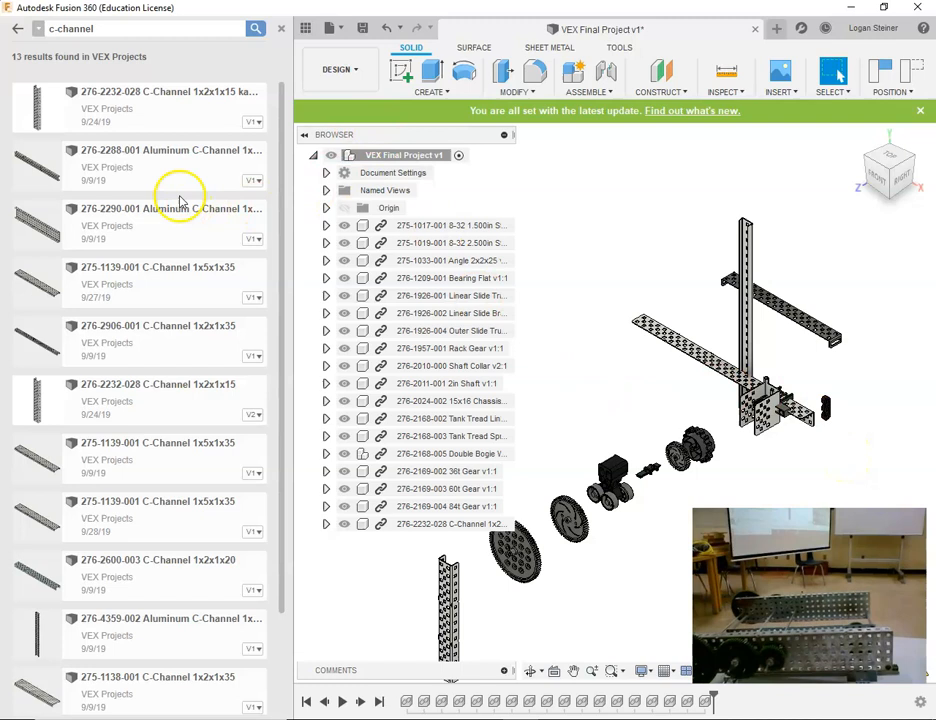
pyautogui.rightClick(192, 226)
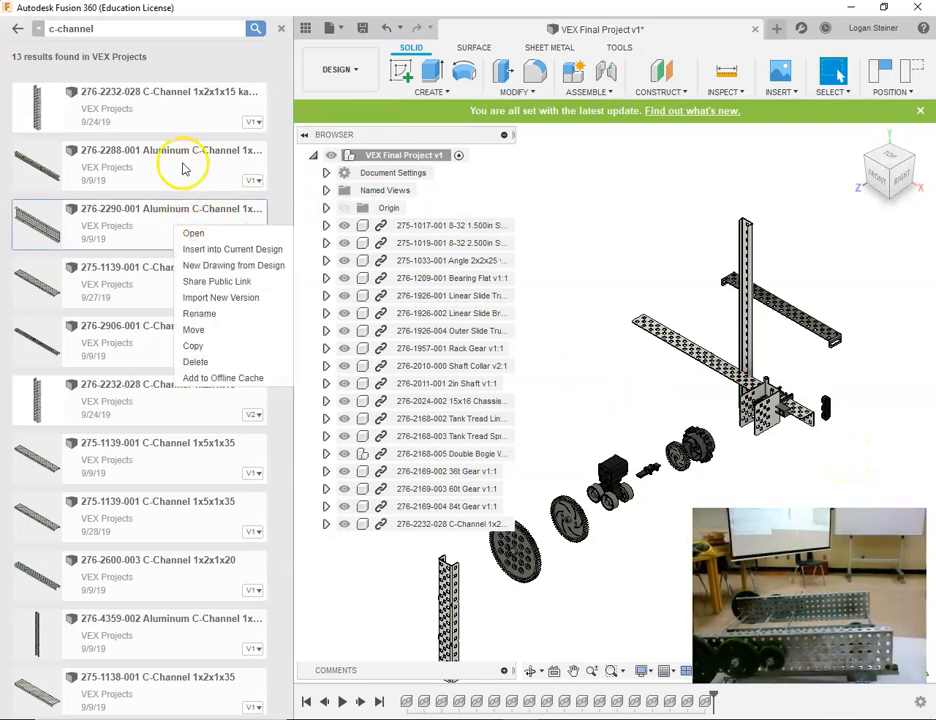
pyautogui.click(213, 315)
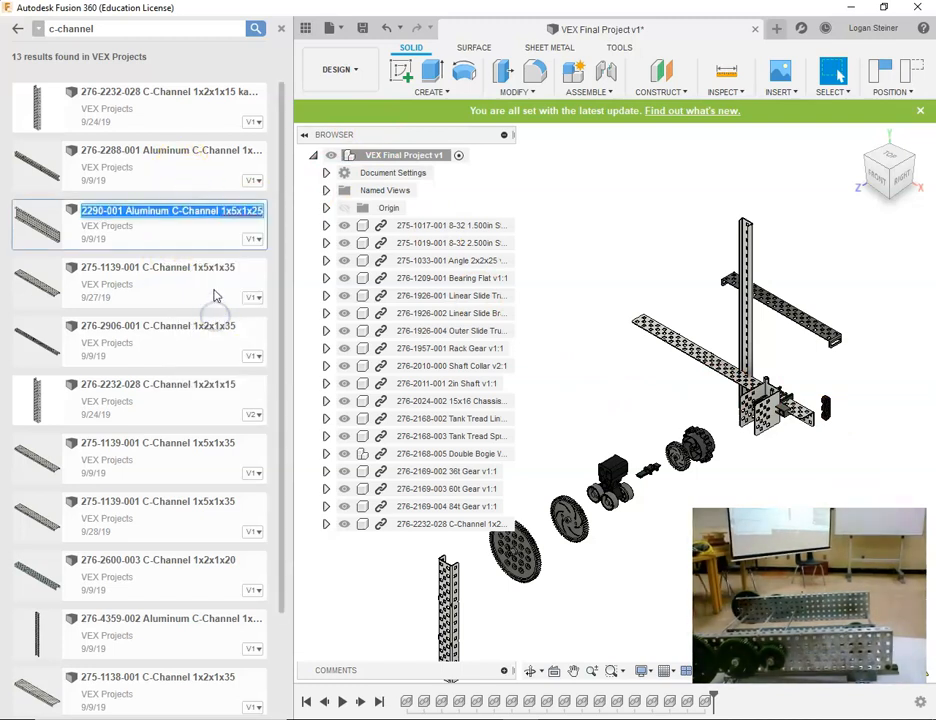
pyautogui.moveTo(192, 223); pyautogui.dragTo(608, 215)
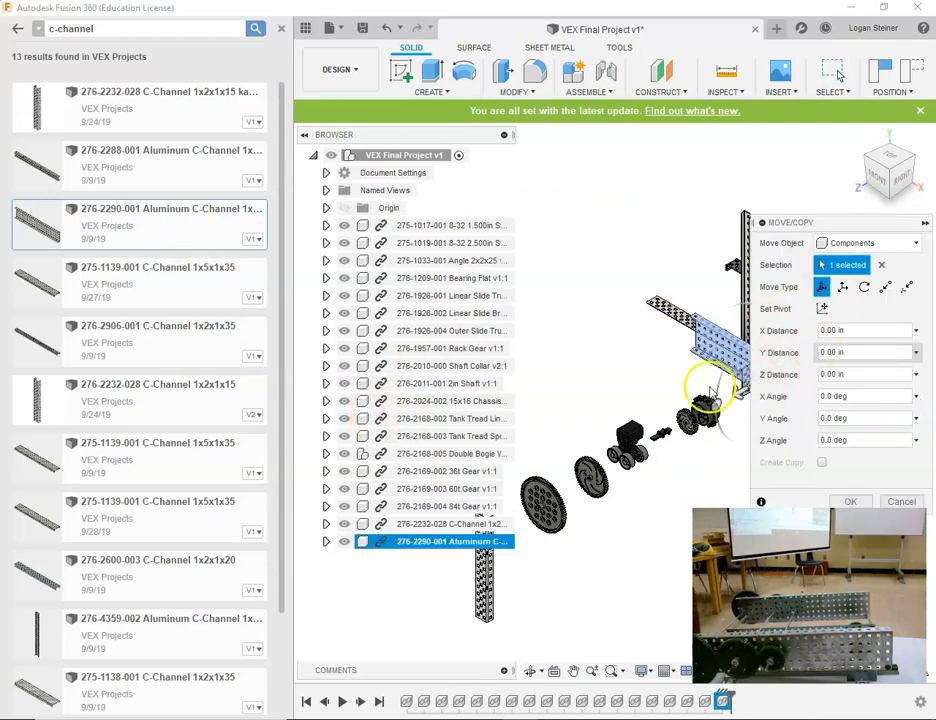
pyautogui.moveTo(735, 391); pyautogui.dragTo(427, 580)
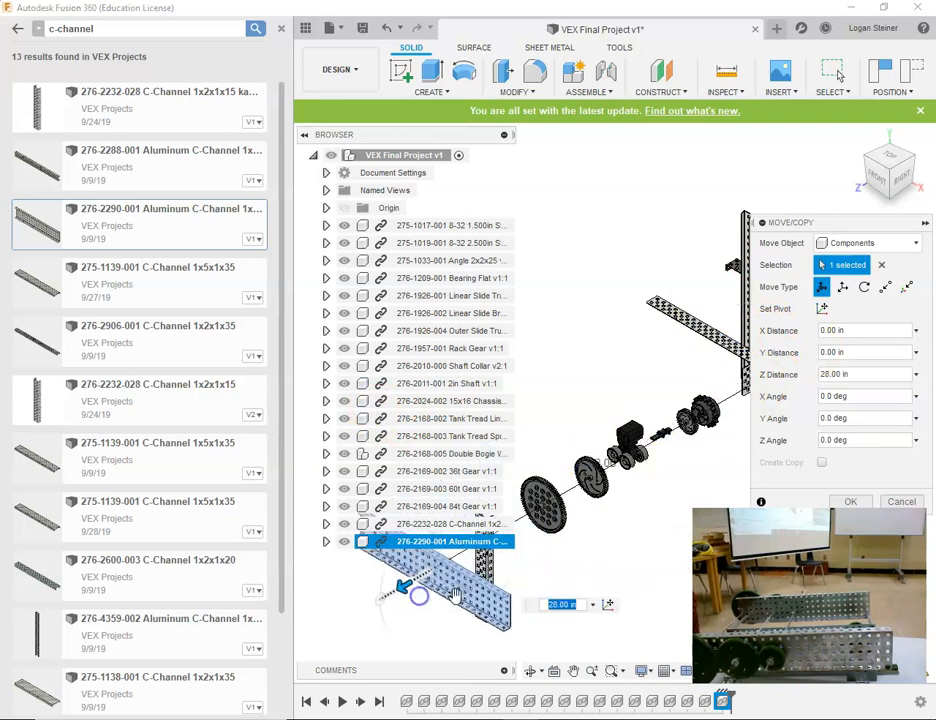
pyautogui.click(852, 501)
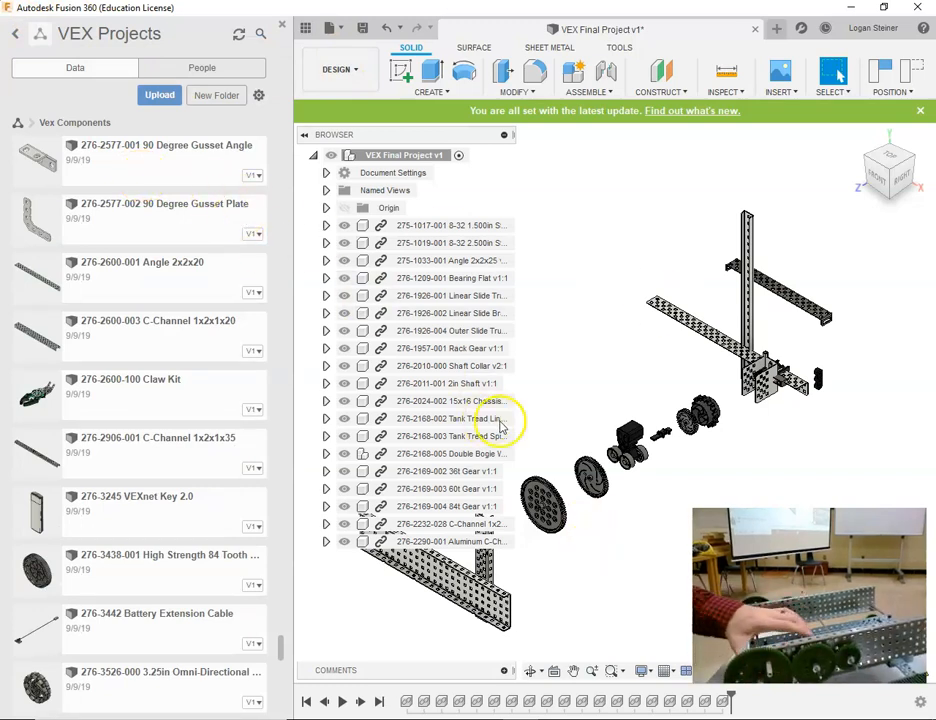
pyautogui.scroll(15, 167, 238)
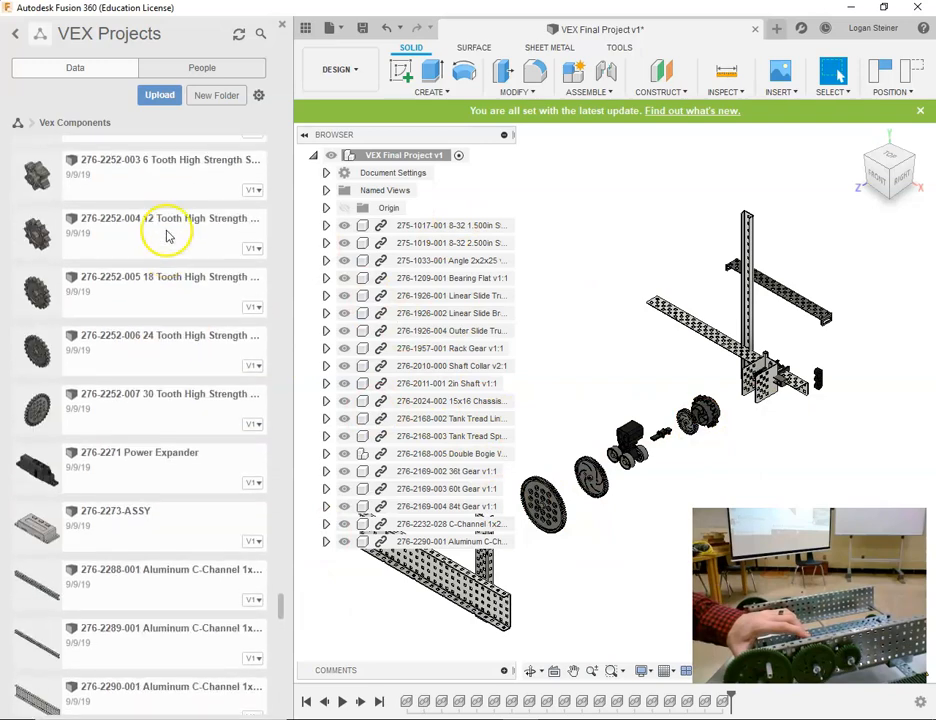
pyautogui.moveTo(283, 530); pyautogui.dragTo(281, 182)
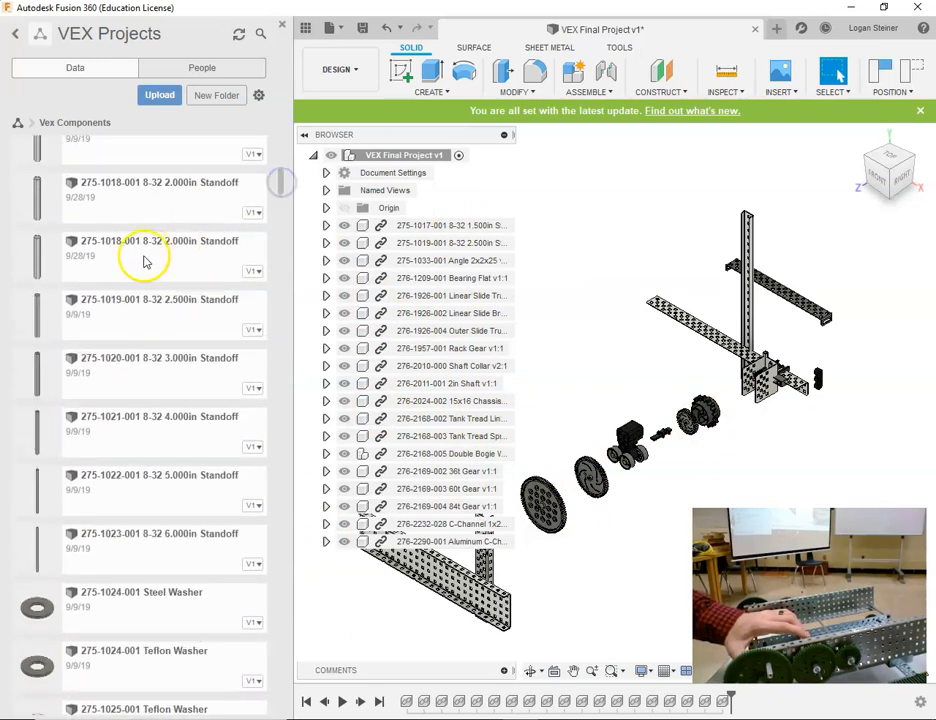
pyautogui.scroll(3, 143, 261)
pyautogui.moveTo(137, 238); pyautogui.dragTo(565, 222)
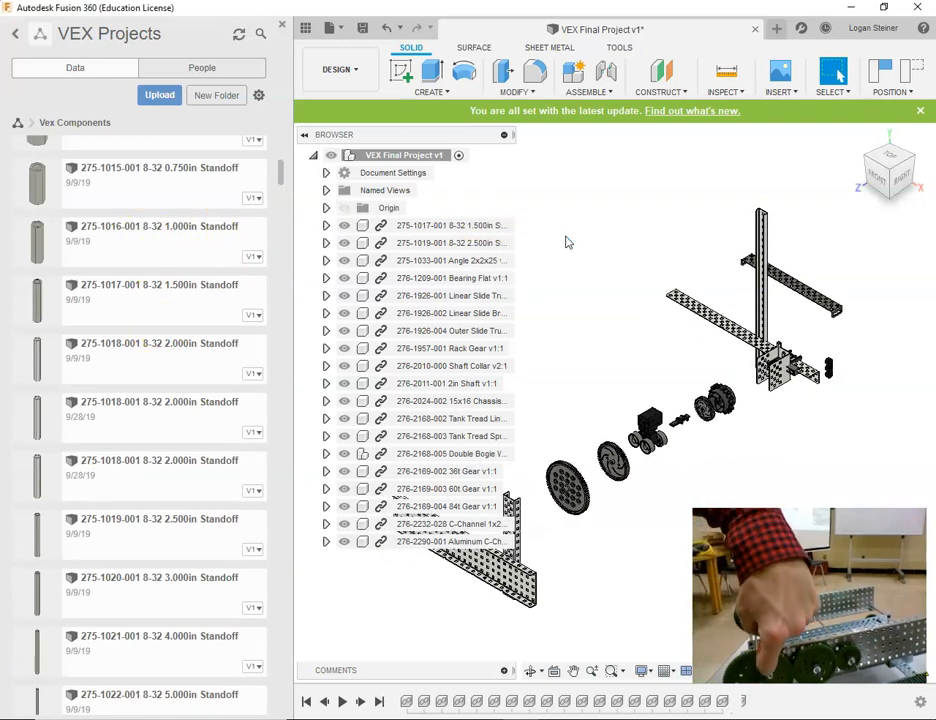
pyautogui.click(608, 246)
pyautogui.click(868, 503)
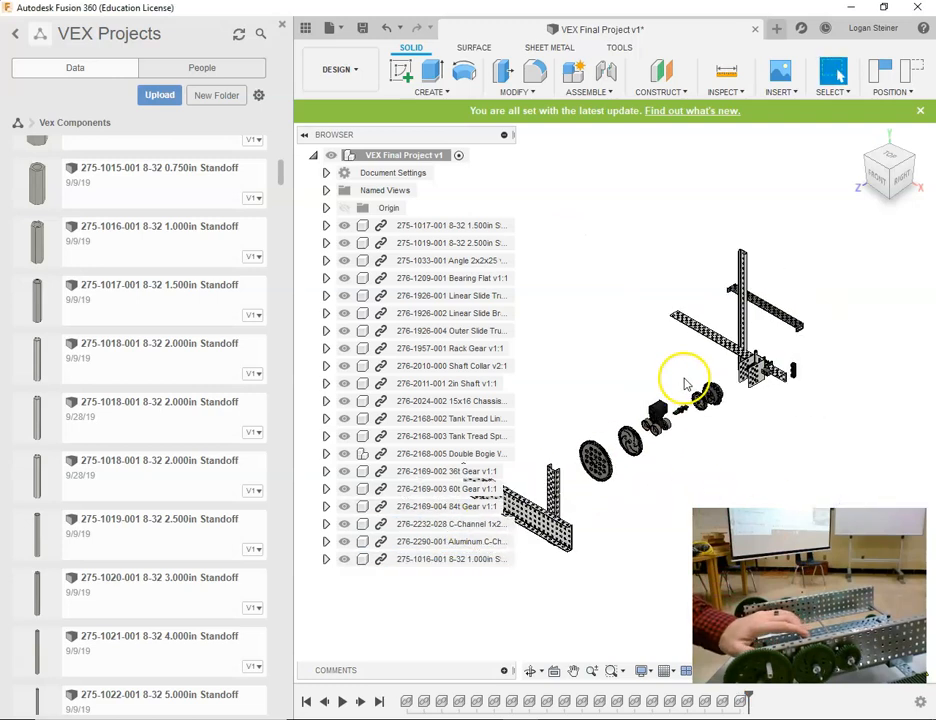